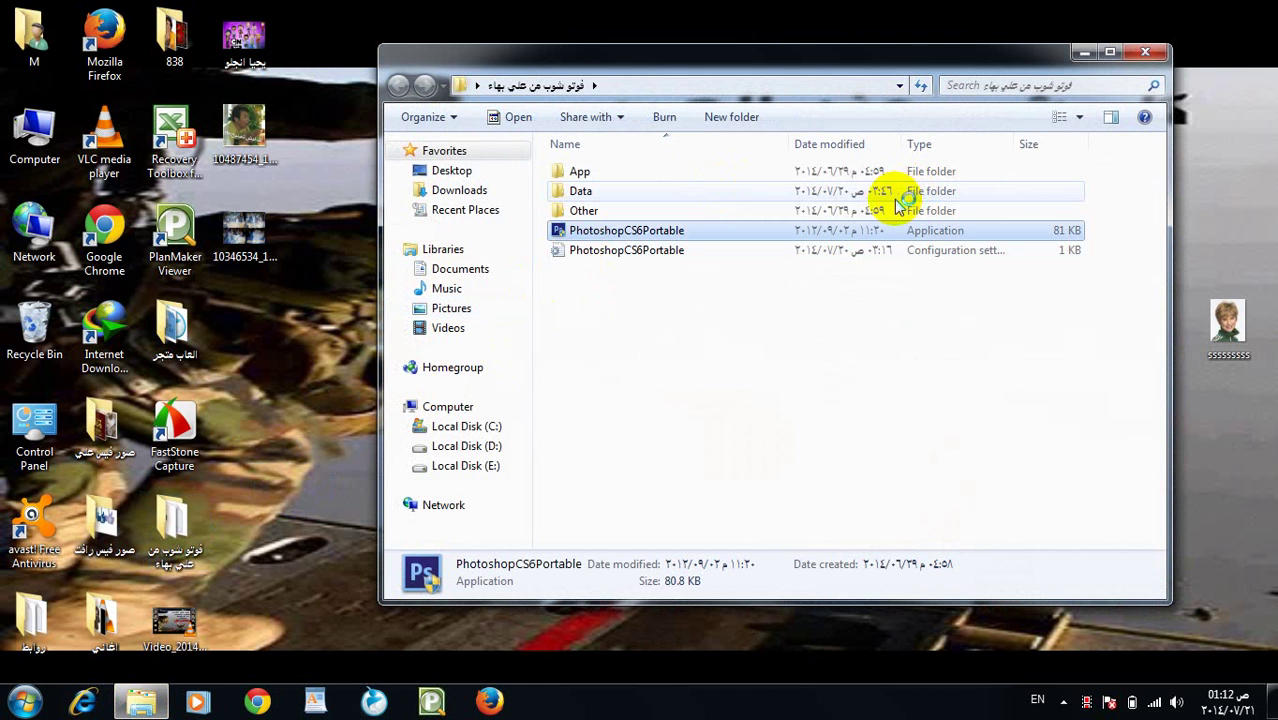
- Launch the PhotoshopCS6Portable application from its folder and close the folder window
{"action": "double_click", "coordinate": [915, 238]}
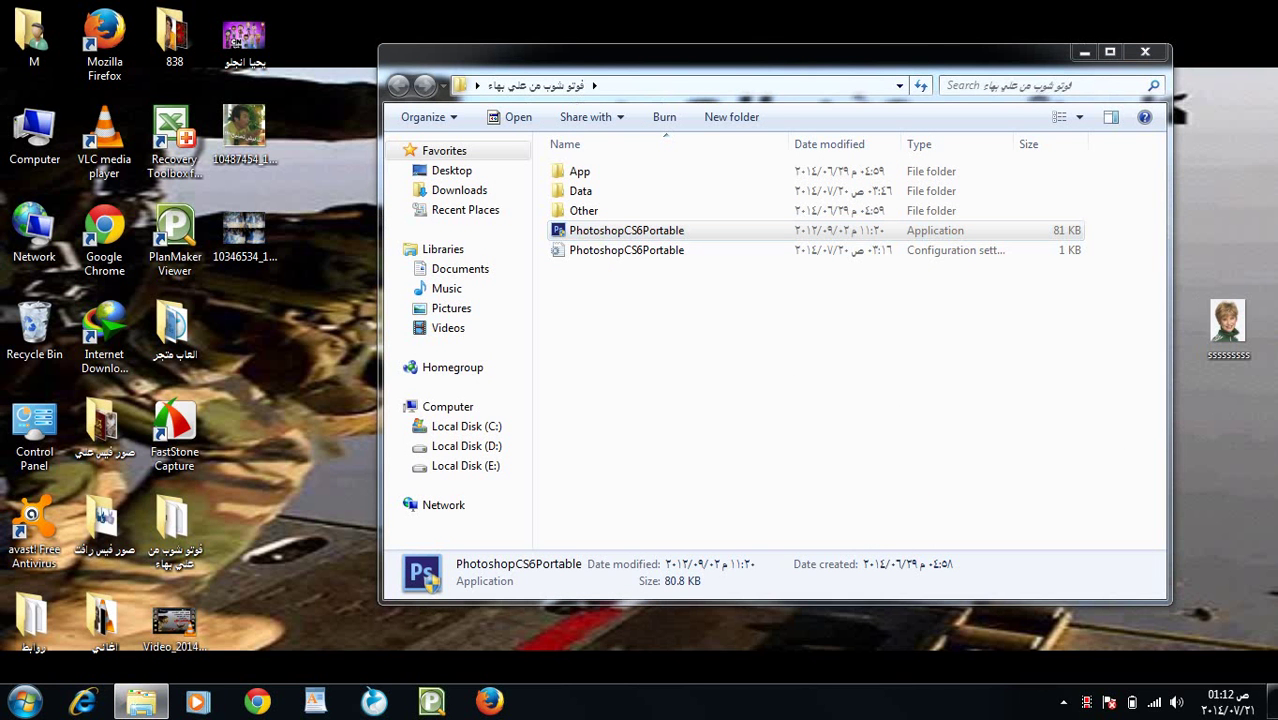
{"action": "left_click", "coordinate": [1147, 55]}
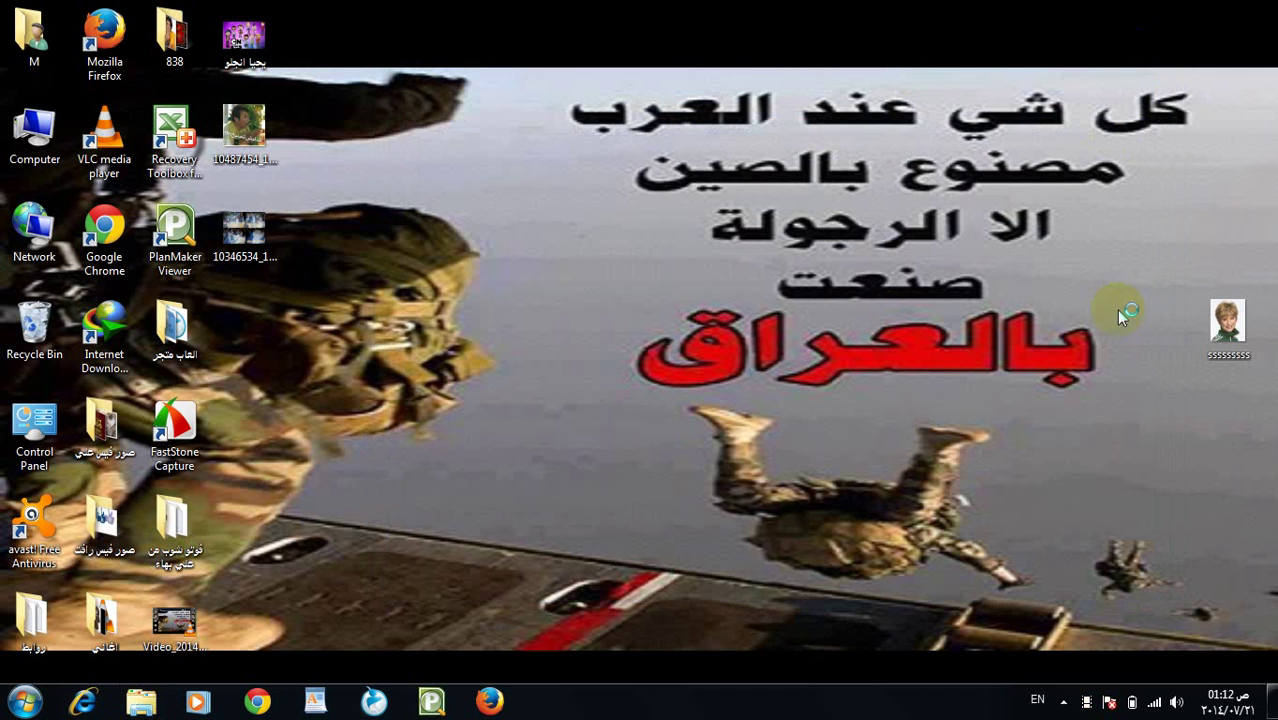
- View the desktop photo sssssssss enlarged in Windows Photo Viewer, then close the viewer
{"action": "left_click", "coordinate": [1225, 345]}
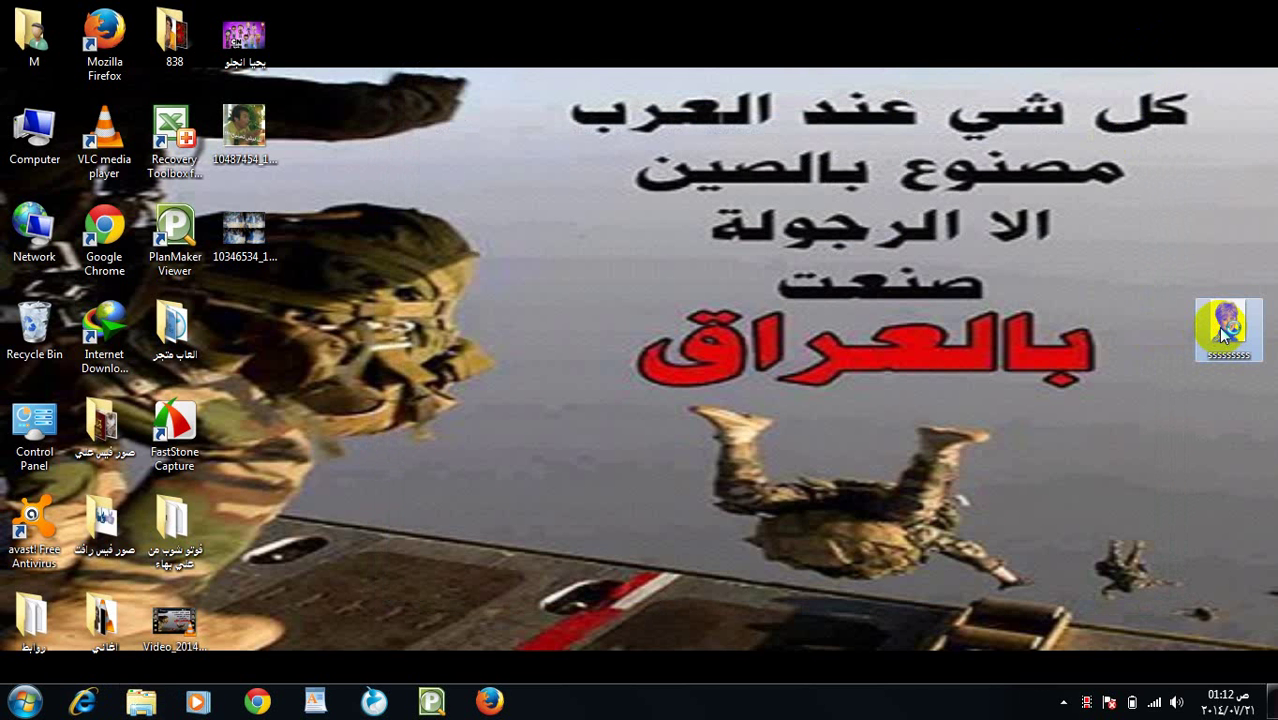
{"action": "double_click", "coordinate": [1225, 335]}
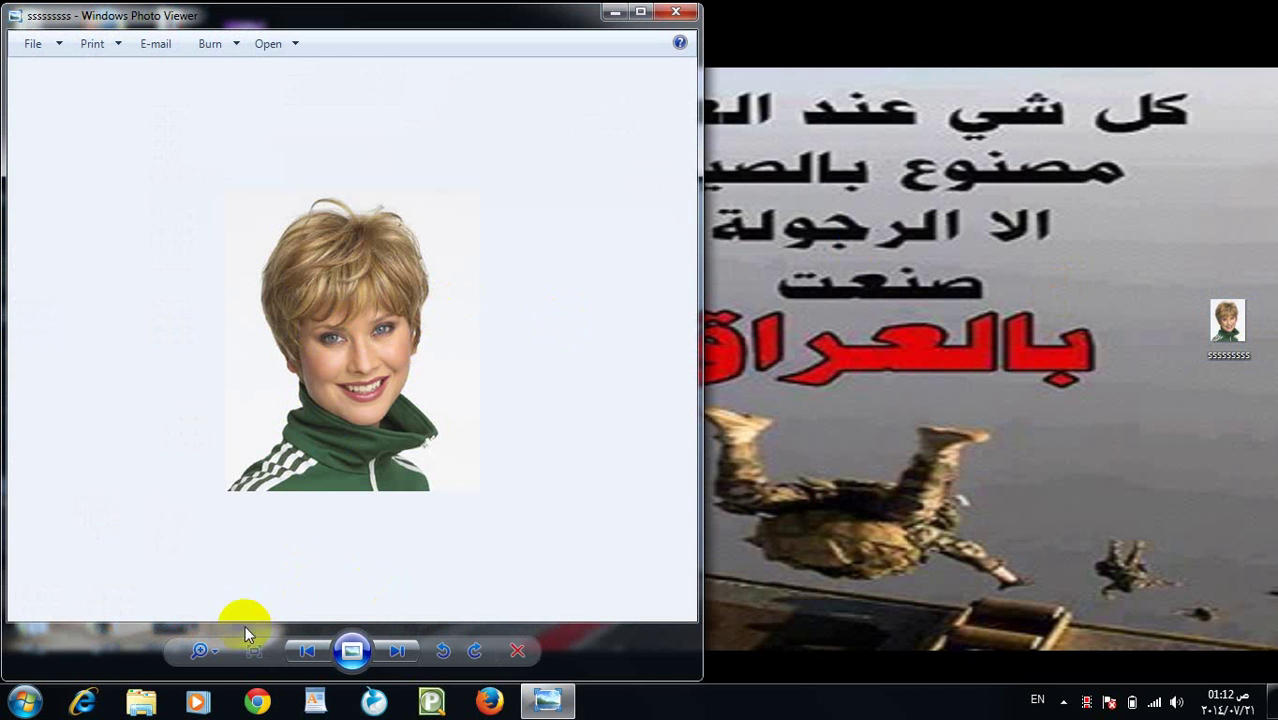
{"action": "left_click", "coordinate": [212, 652]}
{"action": "left_click_drag", "start_coordinate": [210, 650], "coordinate": [214, 619]}
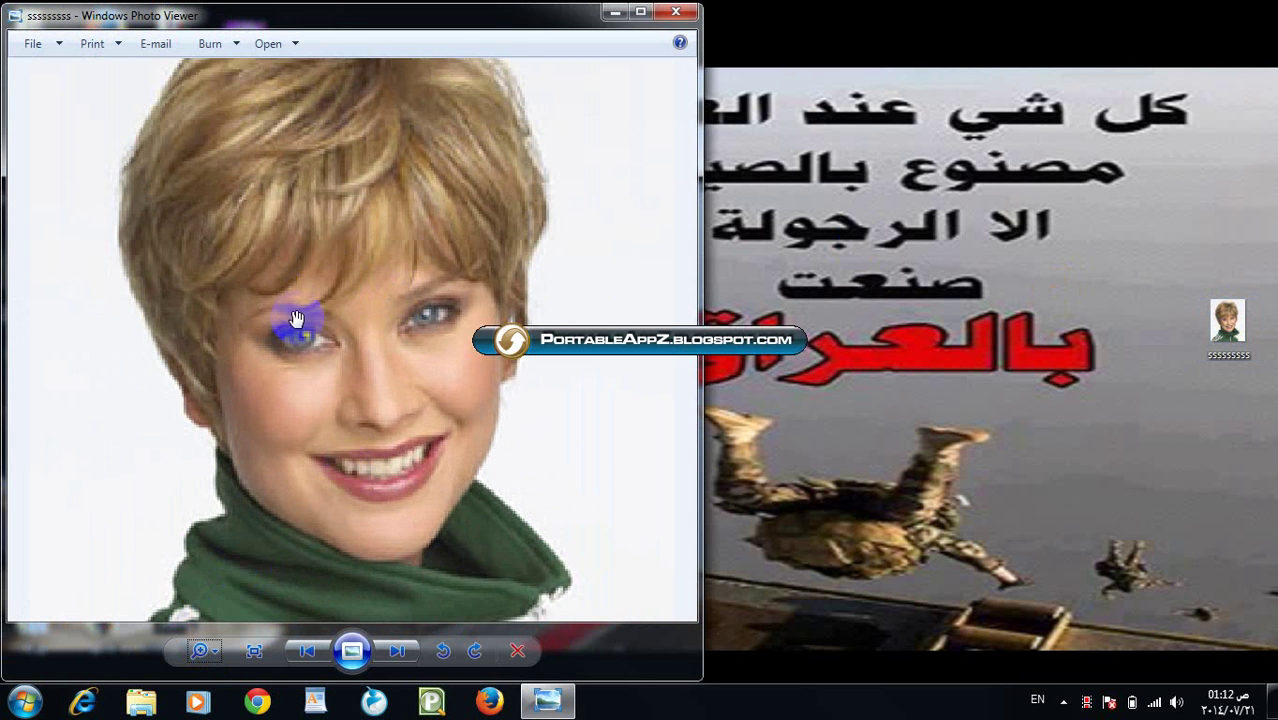
{"action": "left_click", "coordinate": [688, 15]}
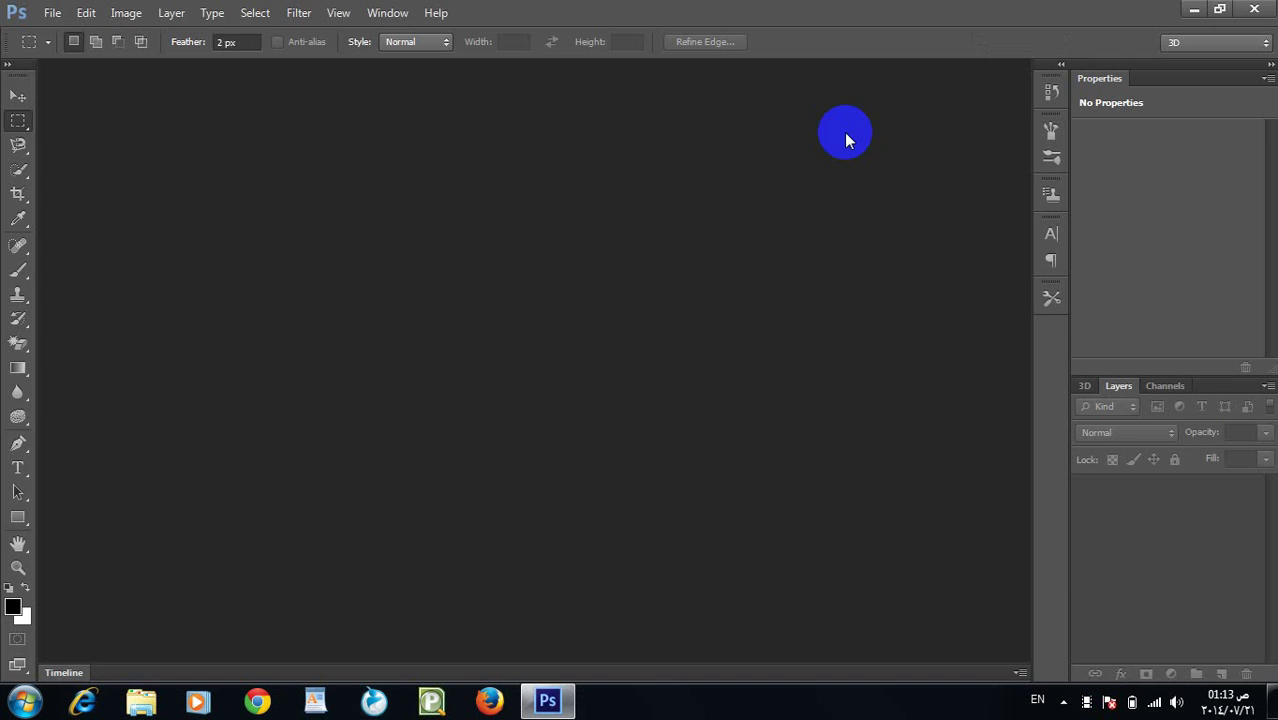
- In Photoshop, open the JPEG image sssssssss from the Desktop
{"action": "left_click", "coordinate": [52, 14]}
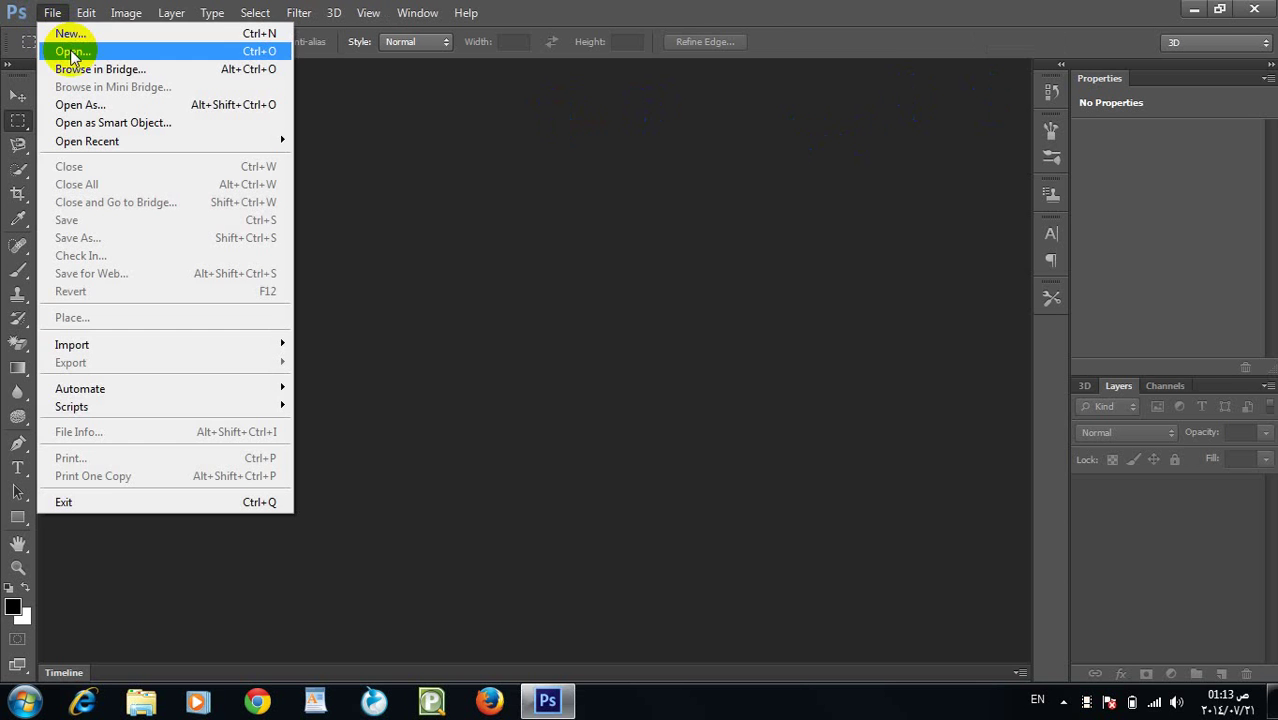
{"action": "left_click", "coordinate": [68, 48]}
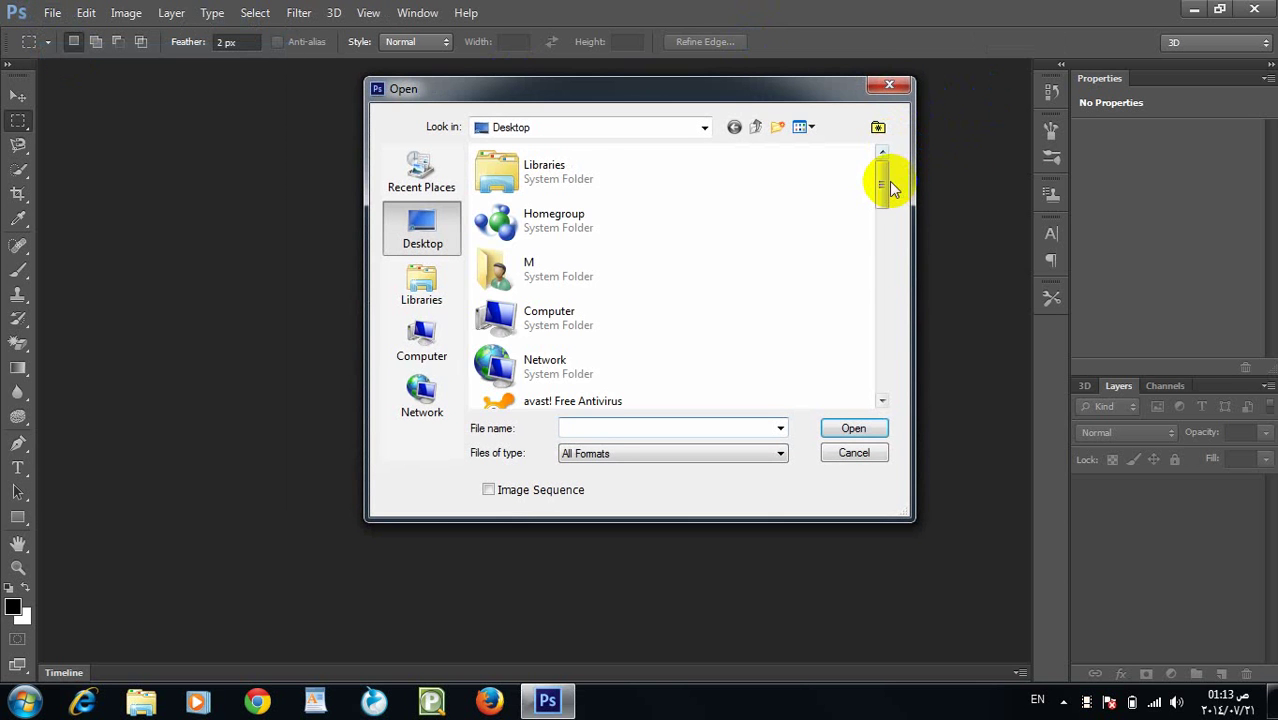
{"action": "scroll", "coordinate": [863, 260], "scroll_direction": "down", "scroll_amount": 2}
{"action": "scroll", "coordinate": [866, 265], "scroll_direction": "down", "scroll_amount": 5}
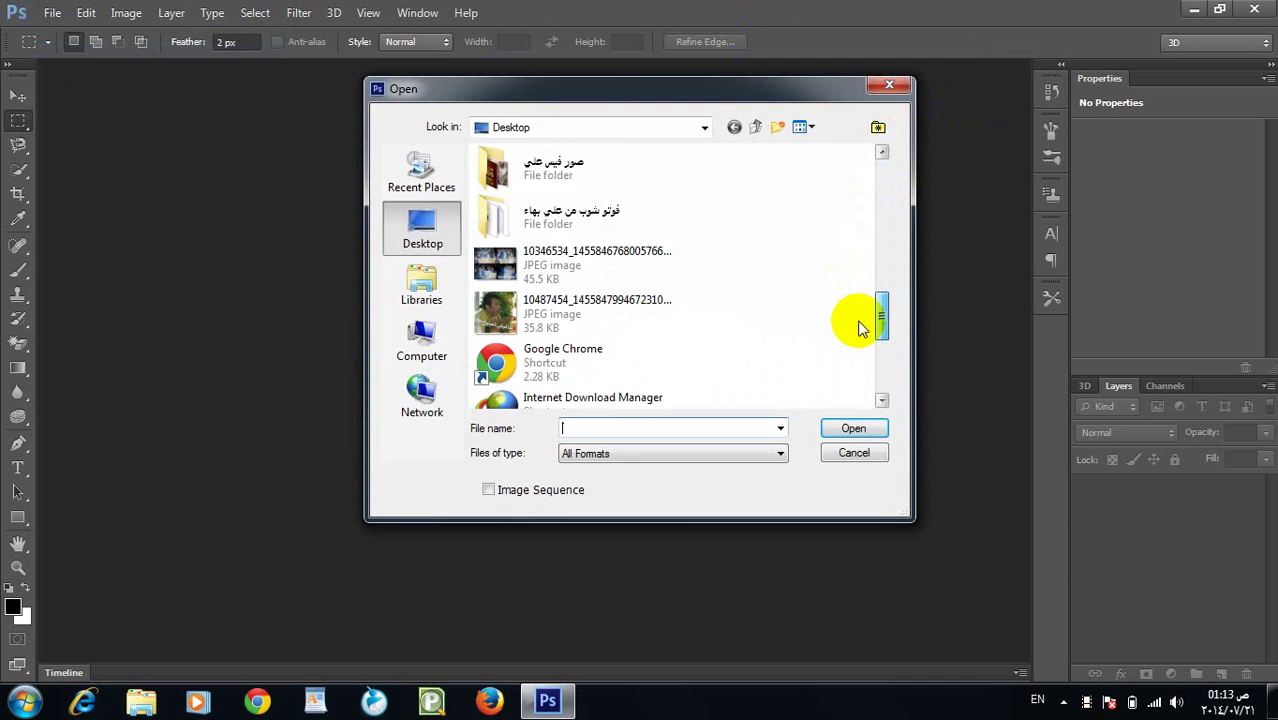
{"action": "double_click", "coordinate": [622, 396]}
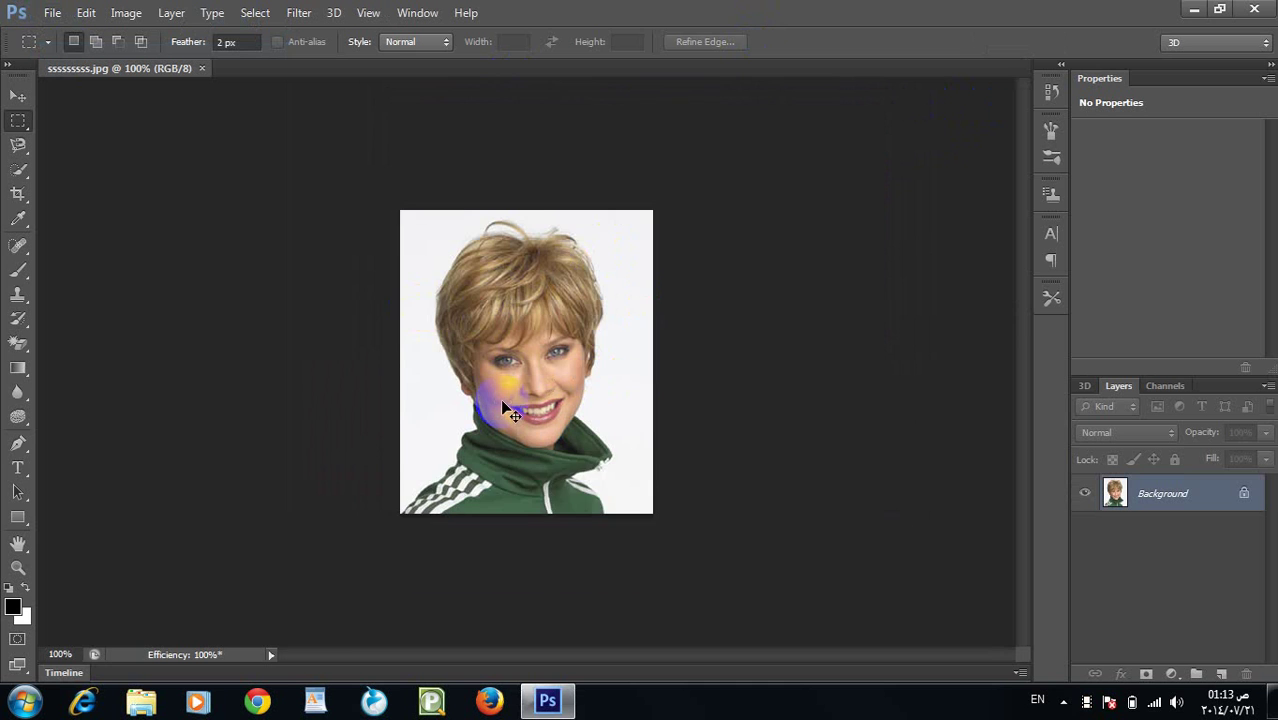
{"action": "scroll", "coordinate": [501, 401], "scroll_direction": "up", "scroll_amount": 1}
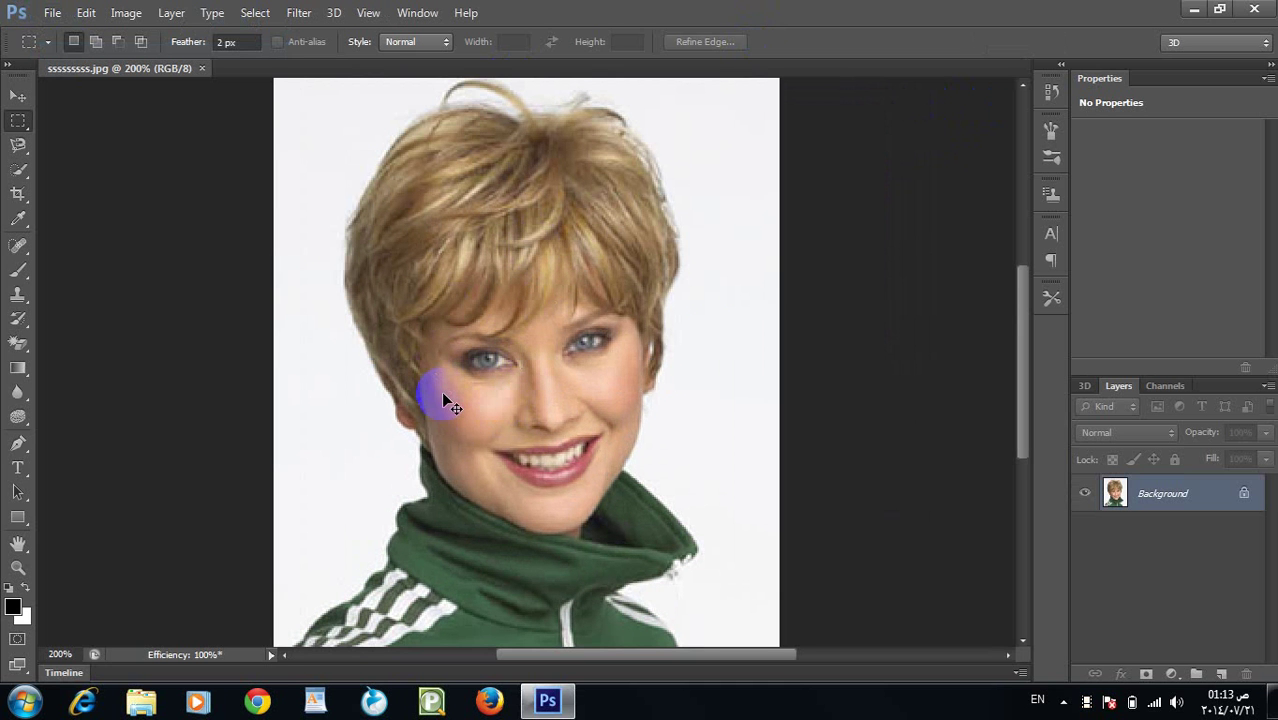
{"action": "scroll", "coordinate": [449, 401], "scroll_direction": "down", "scroll_amount": 1}
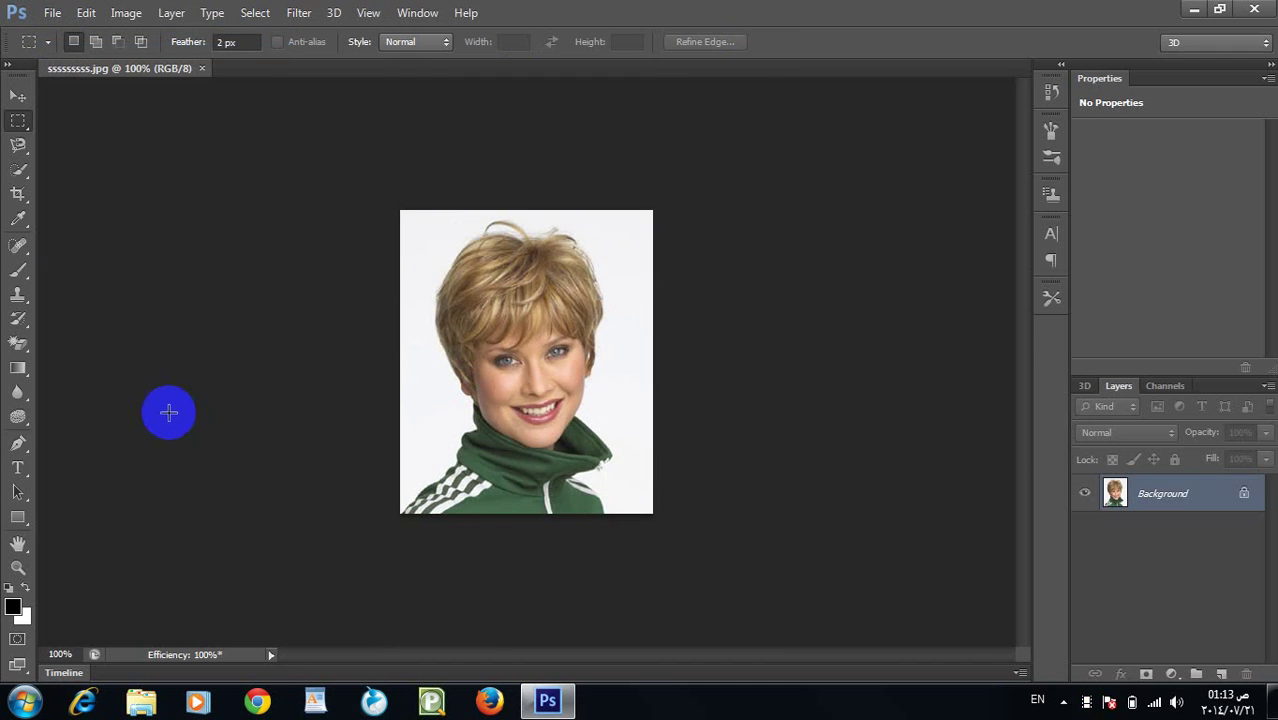
- Lighten the woman's face with the Dodge tool using a 45 px brush
{"action": "left_click", "coordinate": [22, 421]}
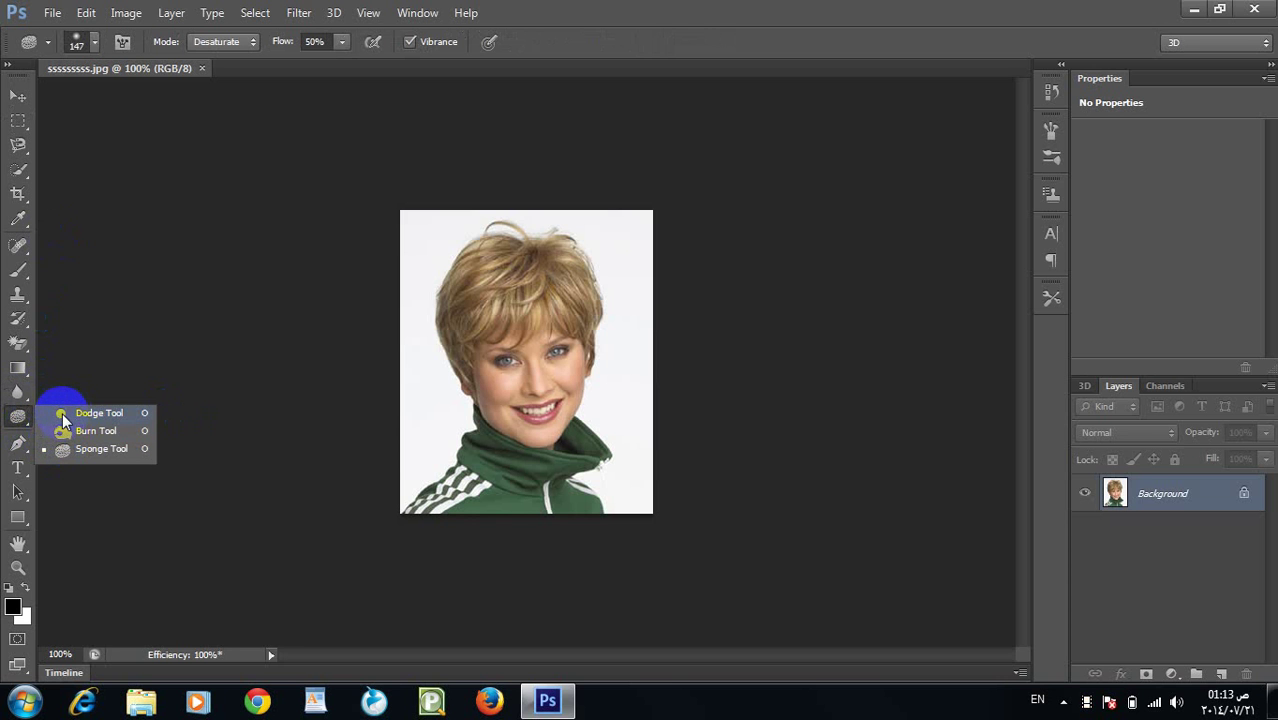
{"action": "left_click", "coordinate": [98, 413]}
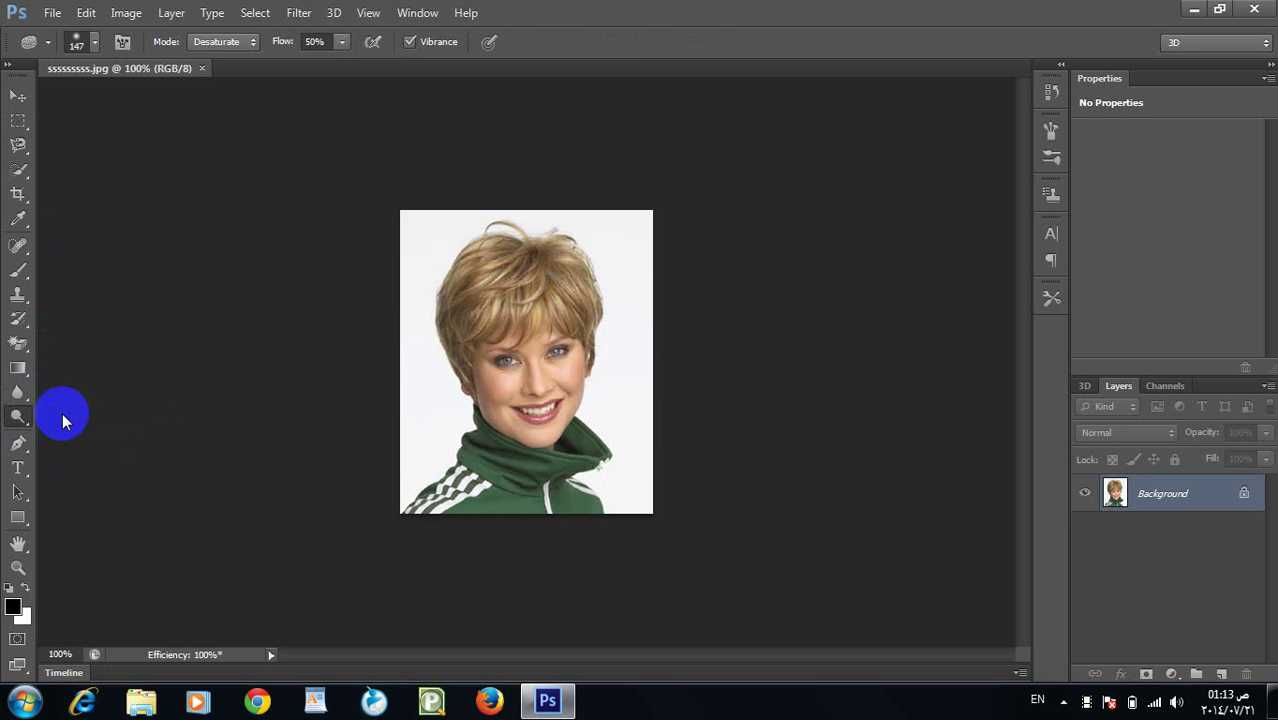
{"action": "left_click", "coordinate": [96, 42]}
{"action": "left_click_drag", "start_coordinate": [78, 103], "coordinate": [68, 101]}
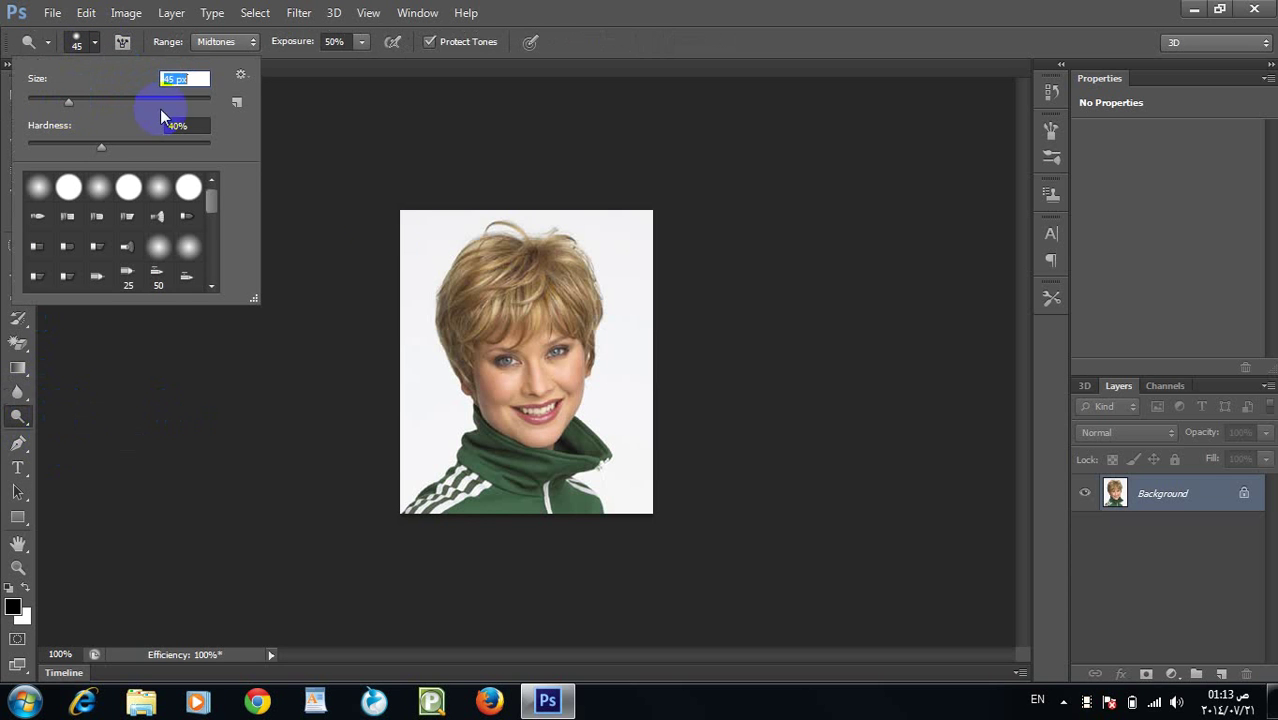
{"action": "mouse_move", "coordinate": [478, 308]}
{"action": "left_mouse_down"}
{"action": "mouse_move", "coordinate": [485, 343]}
{"action": "mouse_move", "coordinate": [471, 366]}
{"action": "mouse_move", "coordinate": [485, 410]}
{"action": "mouse_move", "coordinate": [560, 415]}
{"action": "mouse_move", "coordinate": [545, 375]}
{"action": "mouse_move", "coordinate": [512, 378]}
{"action": "mouse_move", "coordinate": [507, 342]}
{"action": "mouse_move", "coordinate": [575, 348]}
{"action": "mouse_move", "coordinate": [573, 378]}
{"action": "mouse_move", "coordinate": [541, 418]}
{"action": "left_mouse_up"}
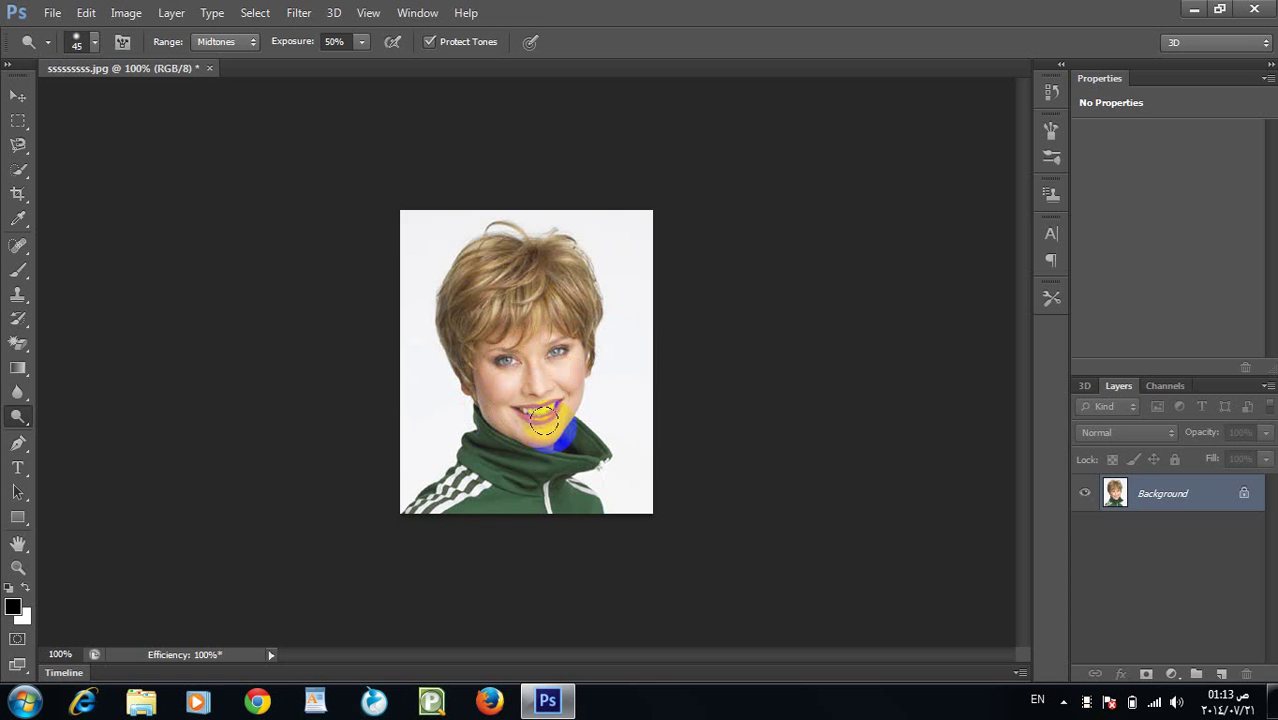
{"action": "mouse_move", "coordinate": [478, 362]}
{"action": "left_mouse_down"}
{"action": "mouse_move", "coordinate": [506, 400]}
{"action": "mouse_move", "coordinate": [540, 389]}
{"action": "mouse_move", "coordinate": [556, 408]}
{"action": "mouse_move", "coordinate": [488, 411]}
{"action": "mouse_move", "coordinate": [529, 329]}
{"action": "mouse_move", "coordinate": [483, 354]}
{"action": "mouse_move", "coordinate": [543, 392]}
{"action": "mouse_move", "coordinate": [561, 338]}
{"action": "left_mouse_up"}
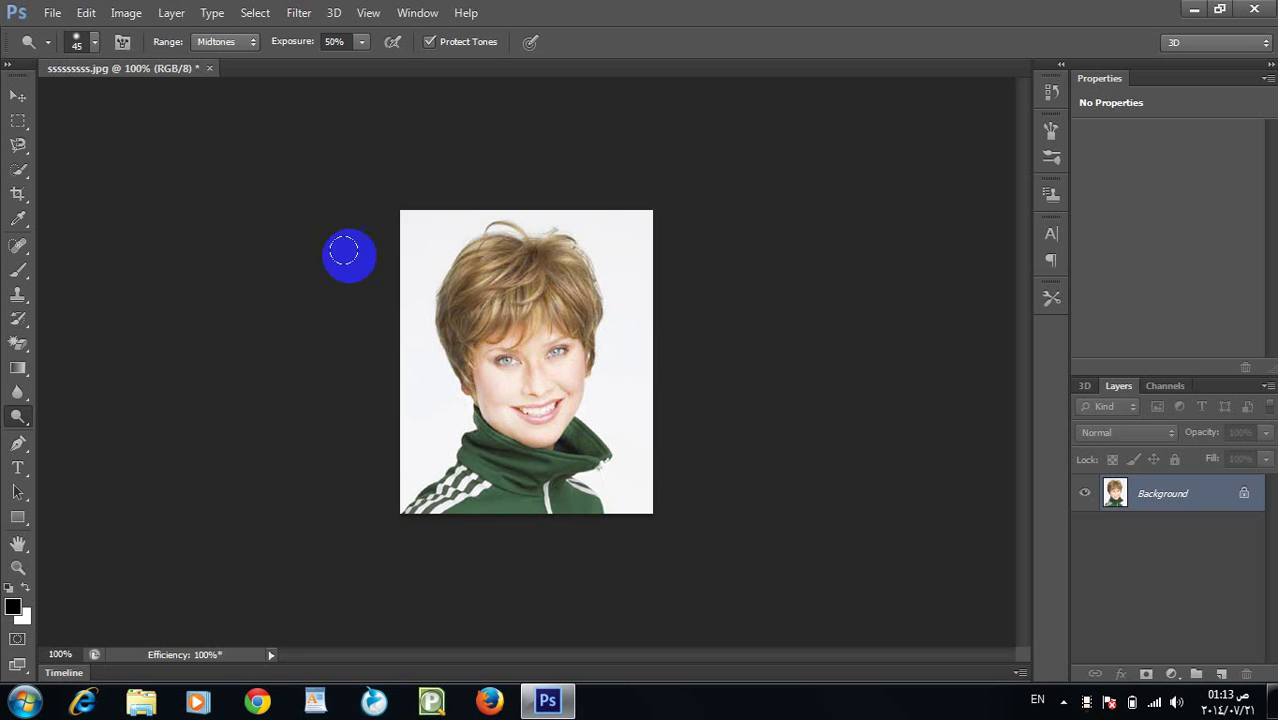
- Set the Dodge brush size to 60 px and lighten the face further
{"action": "left_click", "coordinate": [95, 42]}
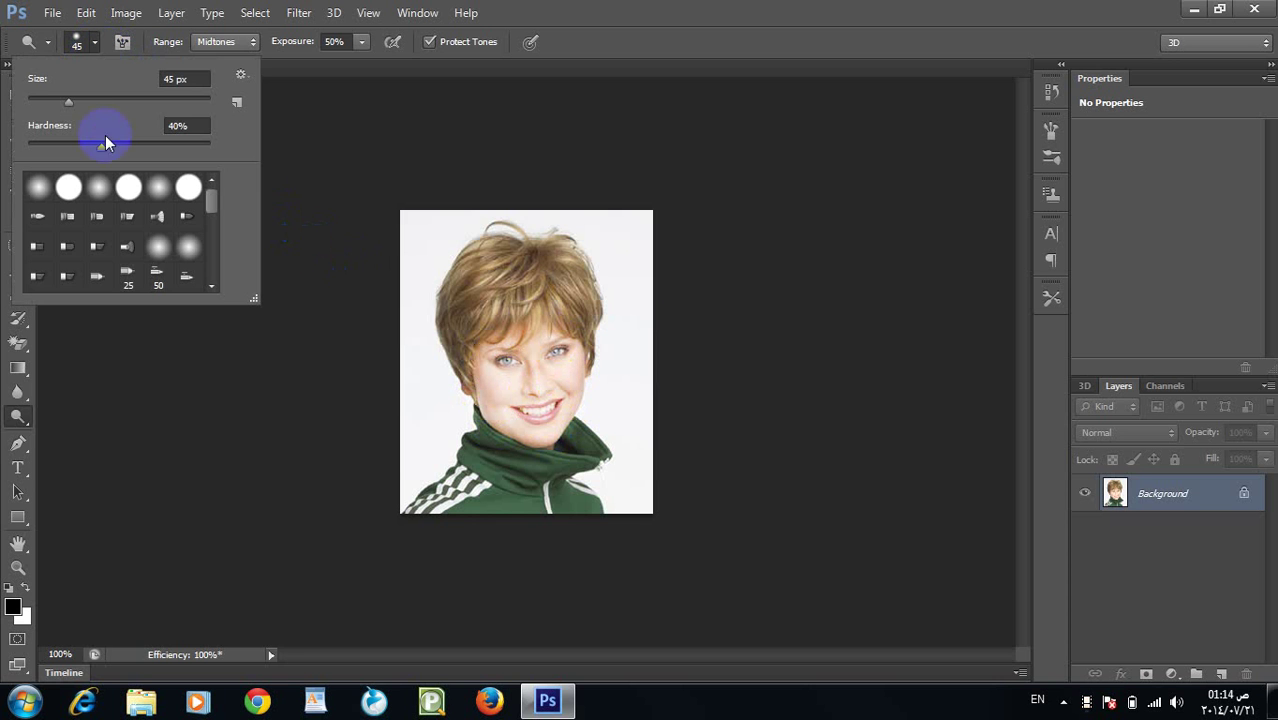
{"action": "left_click", "coordinate": [149, 100]}
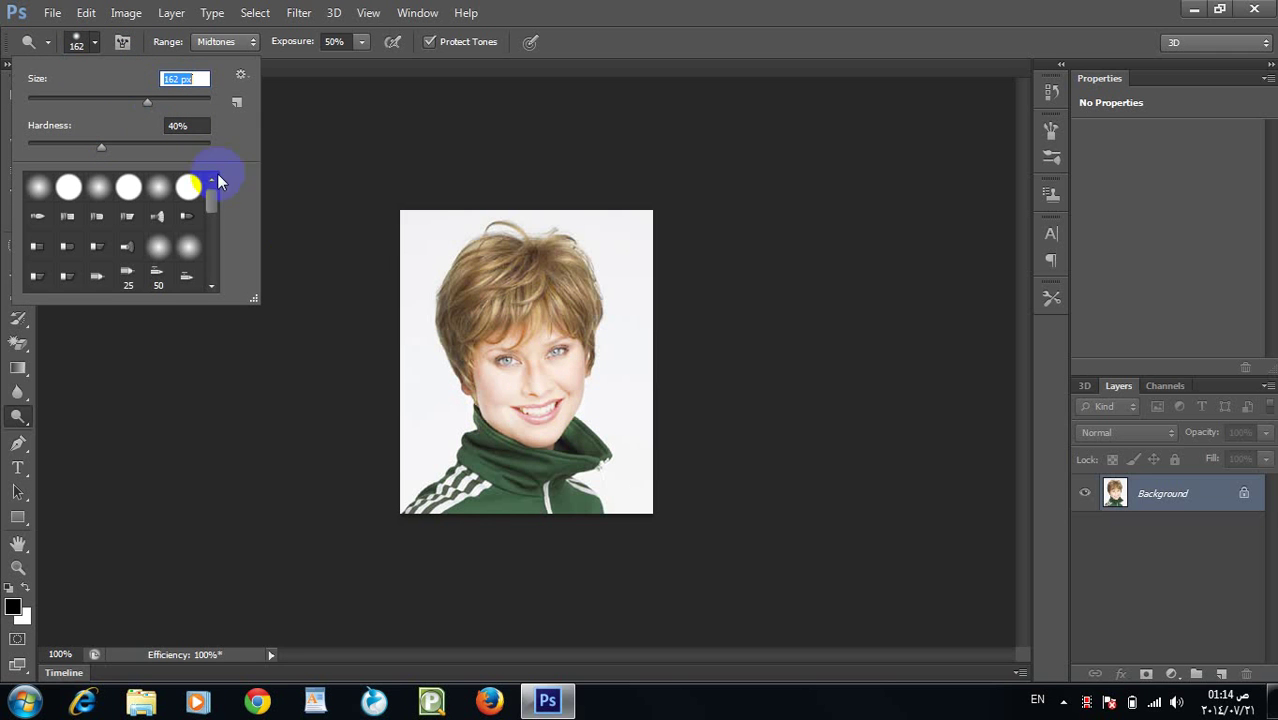
{"action": "left_click", "coordinate": [98, 100]}
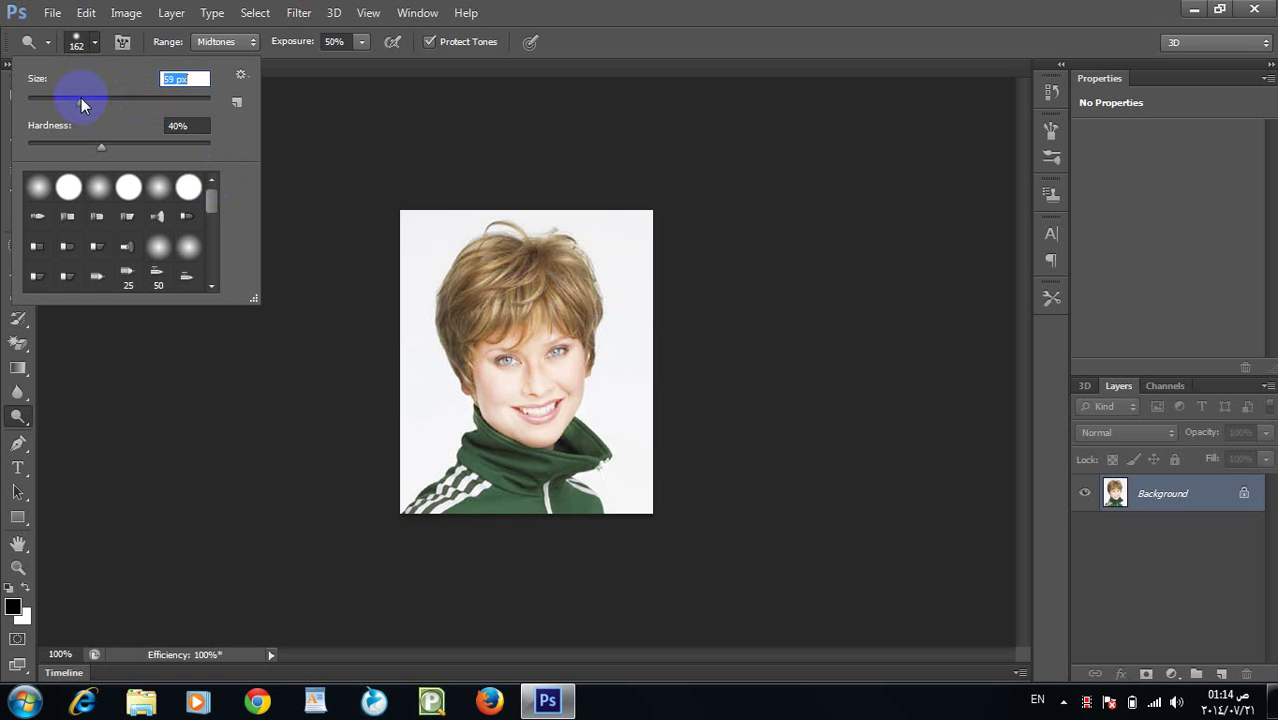
{"action": "left_click", "coordinate": [484, 328]}
{"action": "mouse_move", "coordinate": [484, 328]}
{"action": "left_mouse_down"}
{"action": "mouse_move", "coordinate": [472, 399]}
{"action": "mouse_move", "coordinate": [523, 408]}
{"action": "mouse_move", "coordinate": [543, 388]}
{"action": "mouse_move", "coordinate": [511, 347]}
{"action": "mouse_move", "coordinate": [502, 360]}
{"action": "mouse_move", "coordinate": [579, 368]}
{"action": "mouse_move", "coordinate": [556, 351]}
{"action": "mouse_move", "coordinate": [634, 518]}
{"action": "left_mouse_up"}
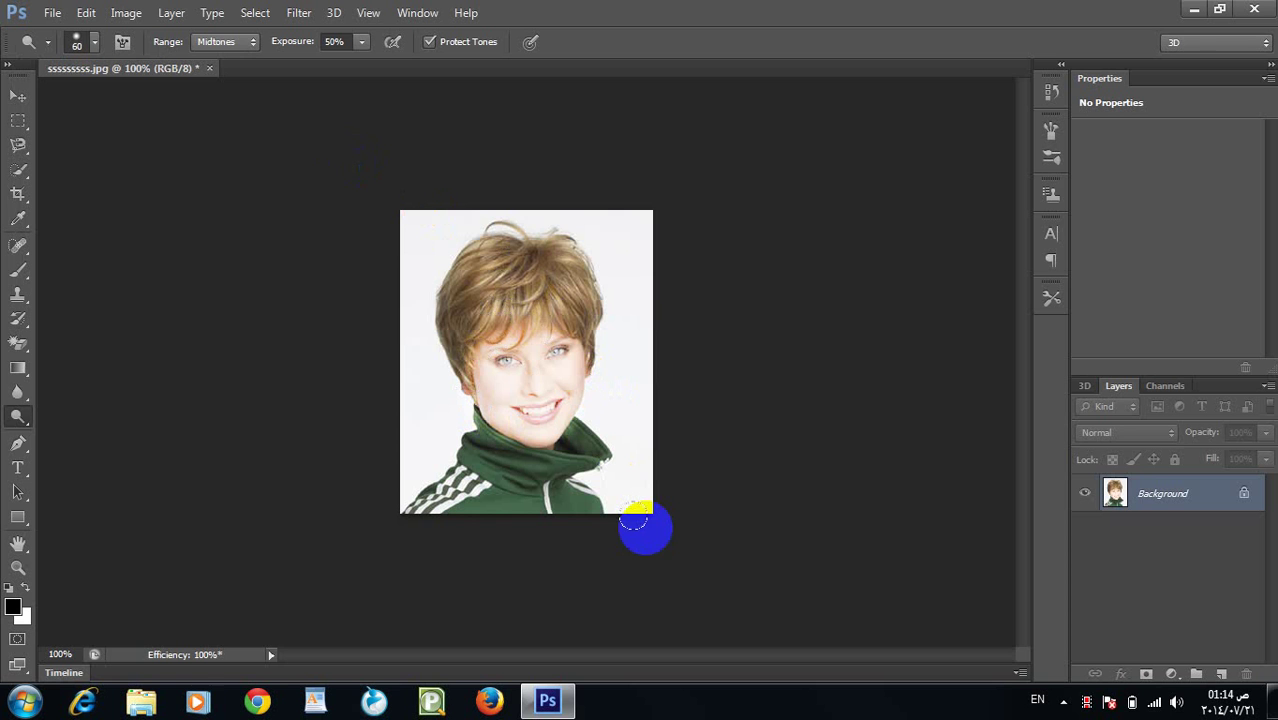
{"action": "mouse_move", "coordinate": [591, 356]}
{"action": "left_mouse_down"}
{"action": "mouse_move", "coordinate": [521, 342]}
{"action": "mouse_move", "coordinate": [492, 372]}
{"action": "mouse_move", "coordinate": [576, 410]}
{"action": "mouse_move", "coordinate": [573, 334]}
{"action": "mouse_move", "coordinate": [498, 347]}
{"action": "mouse_move", "coordinate": [491, 395]}
{"action": "mouse_move", "coordinate": [538, 388]}
{"action": "mouse_move", "coordinate": [520, 341]}
{"action": "mouse_move", "coordinate": [487, 330]}
{"action": "left_mouse_up"}
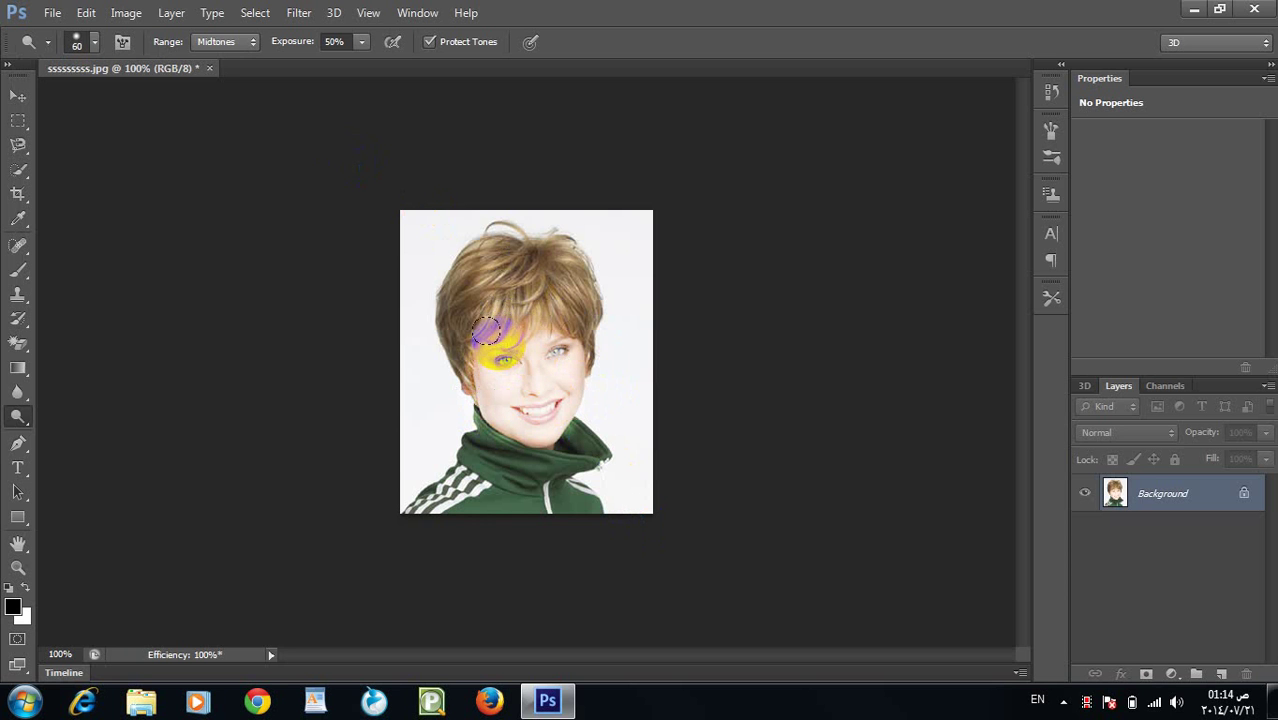
- Darken the woman's face around the eyes with the Burn tool
{"action": "right_click", "coordinate": [22, 420]}
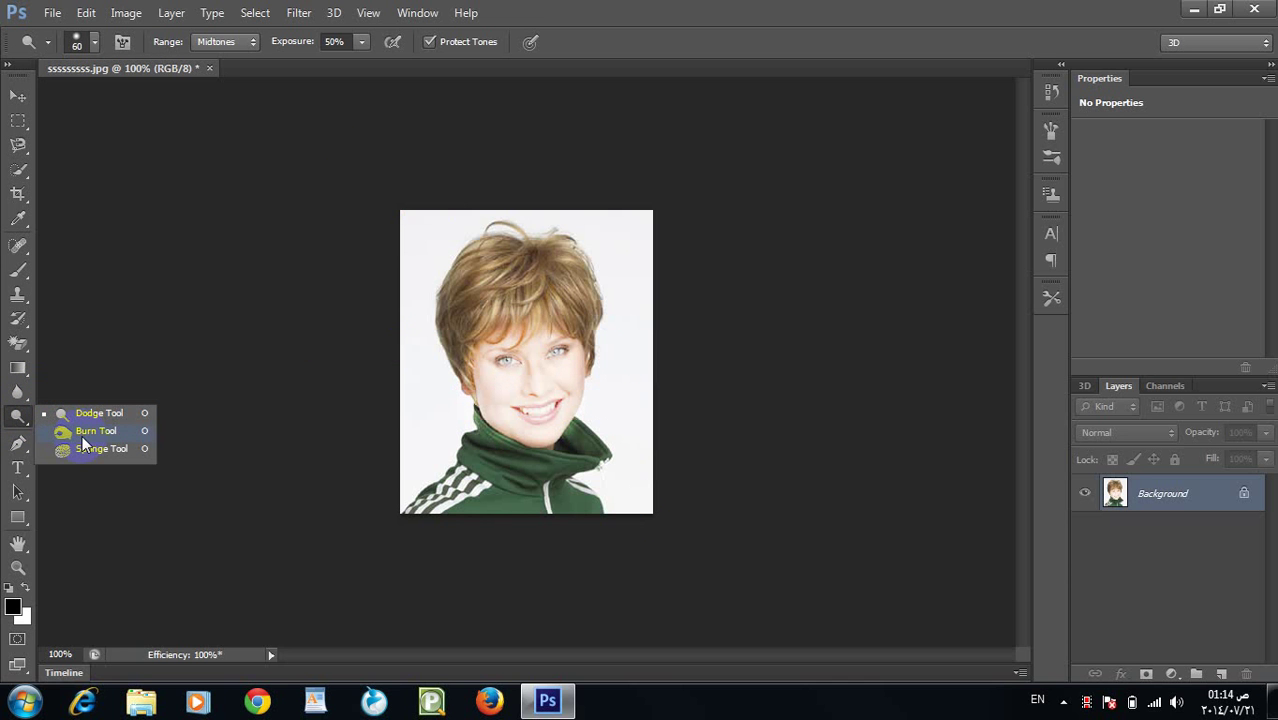
{"action": "left_click", "coordinate": [66, 430]}
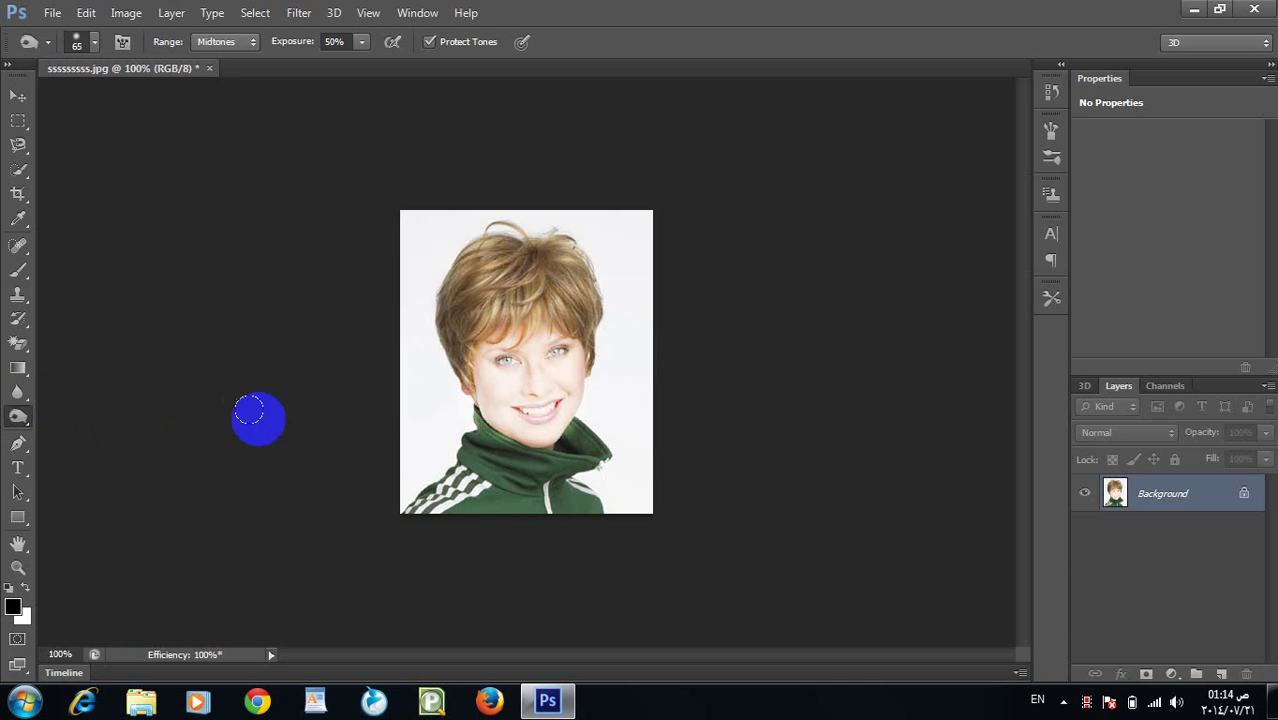
{"action": "mouse_move", "coordinate": [495, 345]}
{"action": "left_mouse_down"}
{"action": "mouse_move", "coordinate": [534, 357]}
{"action": "mouse_move", "coordinate": [534, 324]}
{"action": "mouse_move", "coordinate": [560, 400]}
{"action": "mouse_move", "coordinate": [482, 407]}
{"action": "mouse_move", "coordinate": [470, 324]}
{"action": "mouse_move", "coordinate": [512, 394]}
{"action": "mouse_move", "coordinate": [477, 353]}
{"action": "mouse_move", "coordinate": [499, 413]}
{"action": "mouse_move", "coordinate": [490, 341]}
{"action": "mouse_move", "coordinate": [541, 344]}
{"action": "mouse_move", "coordinate": [509, 352]}
{"action": "mouse_move", "coordinate": [529, 341]}
{"action": "mouse_move", "coordinate": [509, 423]}
{"action": "mouse_move", "coordinate": [482, 349]}
{"action": "mouse_move", "coordinate": [501, 397]}
{"action": "mouse_move", "coordinate": [478, 372]}
{"action": "mouse_move", "coordinate": [511, 414]}
{"action": "mouse_move", "coordinate": [487, 348]}
{"action": "mouse_move", "coordinate": [516, 416]}
{"action": "mouse_move", "coordinate": [497, 415]}
{"action": "mouse_move", "coordinate": [522, 368]}
{"action": "mouse_move", "coordinate": [519, 410]}
{"action": "mouse_move", "coordinate": [537, 356]}
{"action": "mouse_move", "coordinate": [509, 473]}
{"action": "mouse_move", "coordinate": [516, 342]}
{"action": "mouse_move", "coordinate": [496, 427]}
{"action": "mouse_move", "coordinate": [533, 478]}
{"action": "mouse_move", "coordinate": [500, 458]}
{"action": "mouse_move", "coordinate": [529, 432]}
{"action": "mouse_move", "coordinate": [512, 343]}
{"action": "mouse_move", "coordinate": [486, 430]}
{"action": "mouse_move", "coordinate": [503, 353]}
{"action": "left_mouse_up"}
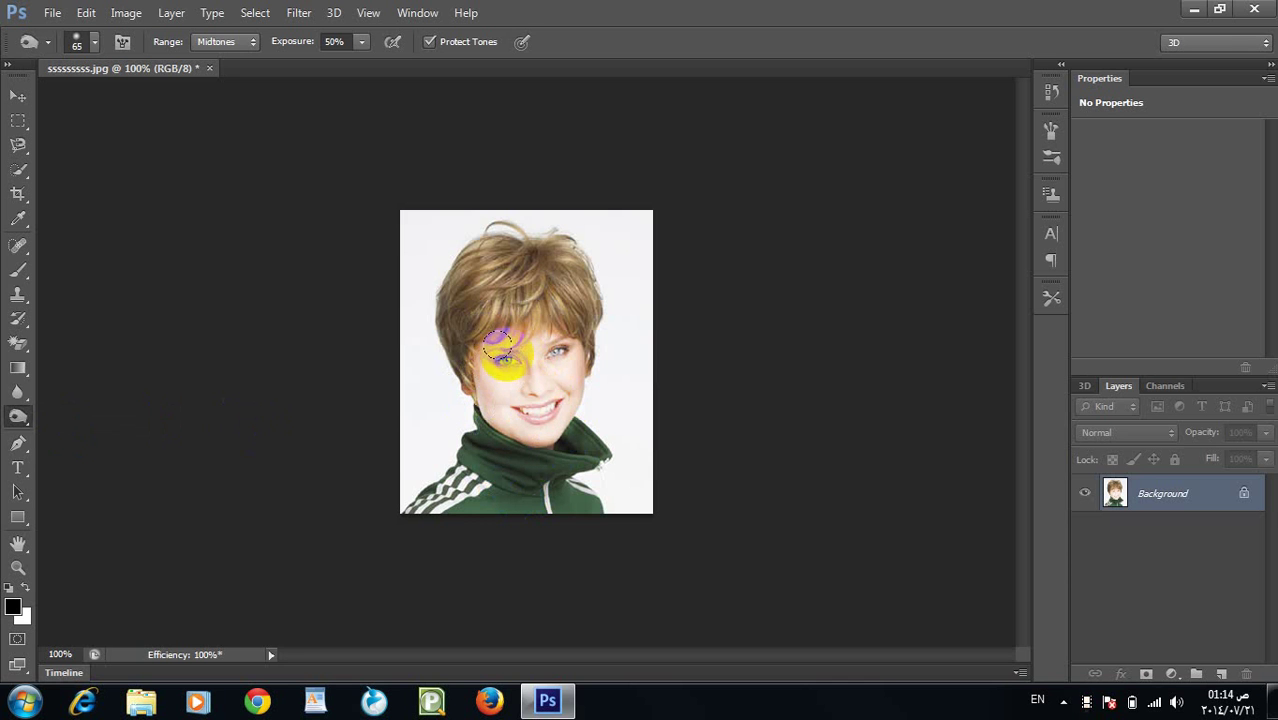
- Desaturate the woman's face and the surrounding area with the Sponge tool
{"action": "left_click", "coordinate": [18, 416]}
{"action": "left_click", "coordinate": [78, 452]}
{"action": "mouse_move", "coordinate": [499, 373]}
{"action": "left_mouse_down"}
{"action": "mouse_move", "coordinate": [537, 352]}
{"action": "mouse_move", "coordinate": [538, 373]}
{"action": "mouse_move", "coordinate": [528, 348]}
{"action": "mouse_move", "coordinate": [505, 371]}
{"action": "mouse_move", "coordinate": [512, 358]}
{"action": "left_mouse_up"}
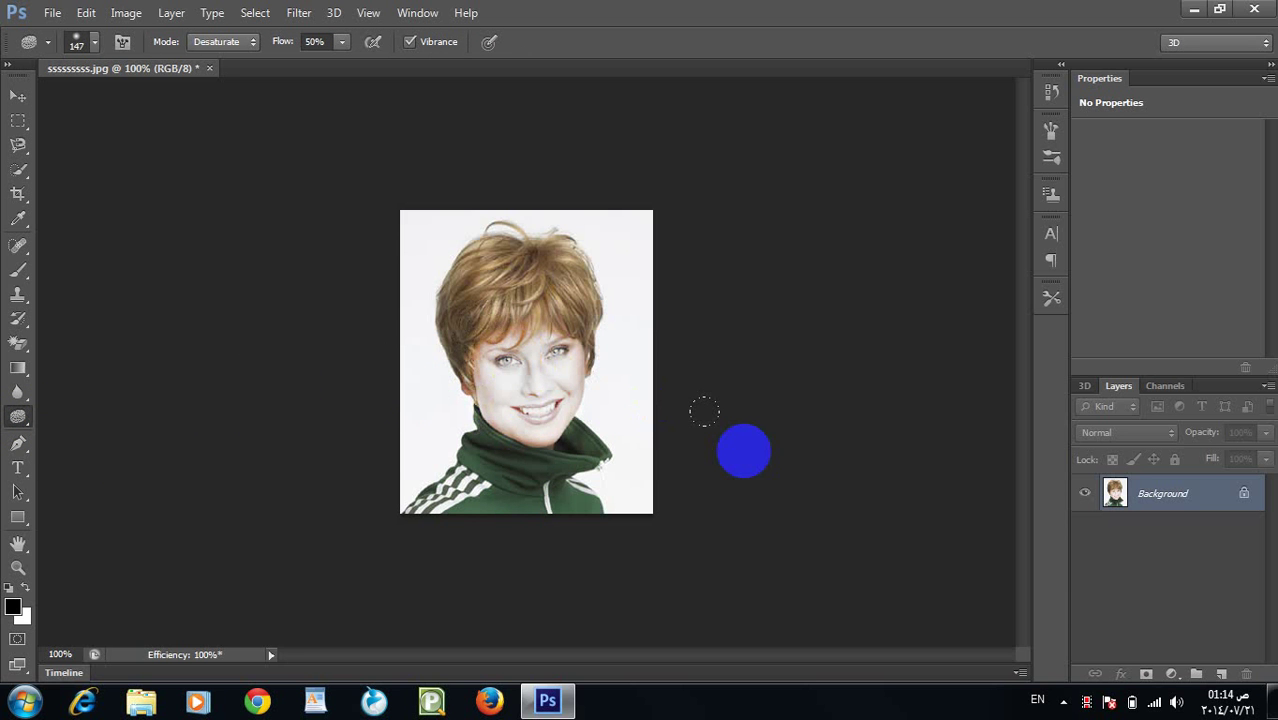
{"action": "left_click_drag", "start_coordinate": [650, 380], "coordinate": [444, 298]}
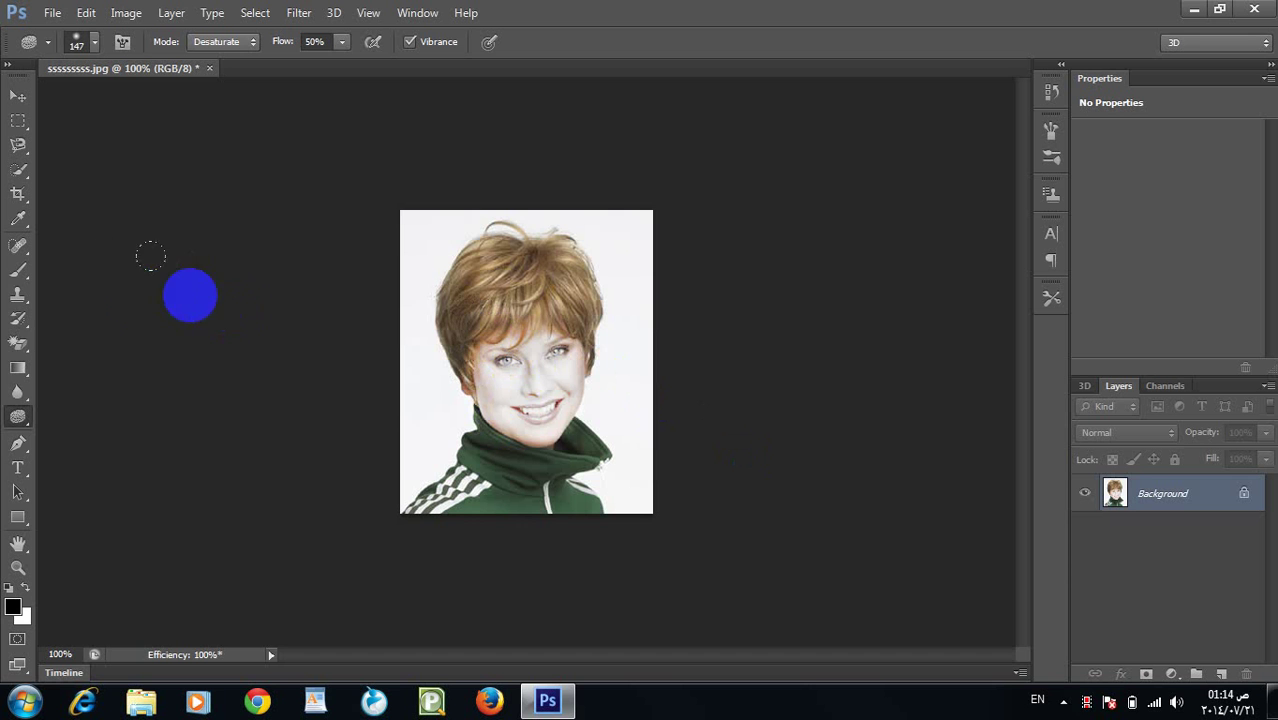
{"action": "mouse_move", "coordinate": [440, 360]}
{"action": "left_mouse_down"}
{"action": "mouse_move", "coordinate": [528, 343]}
{"action": "mouse_move", "coordinate": [437, 258]}
{"action": "left_mouse_up"}
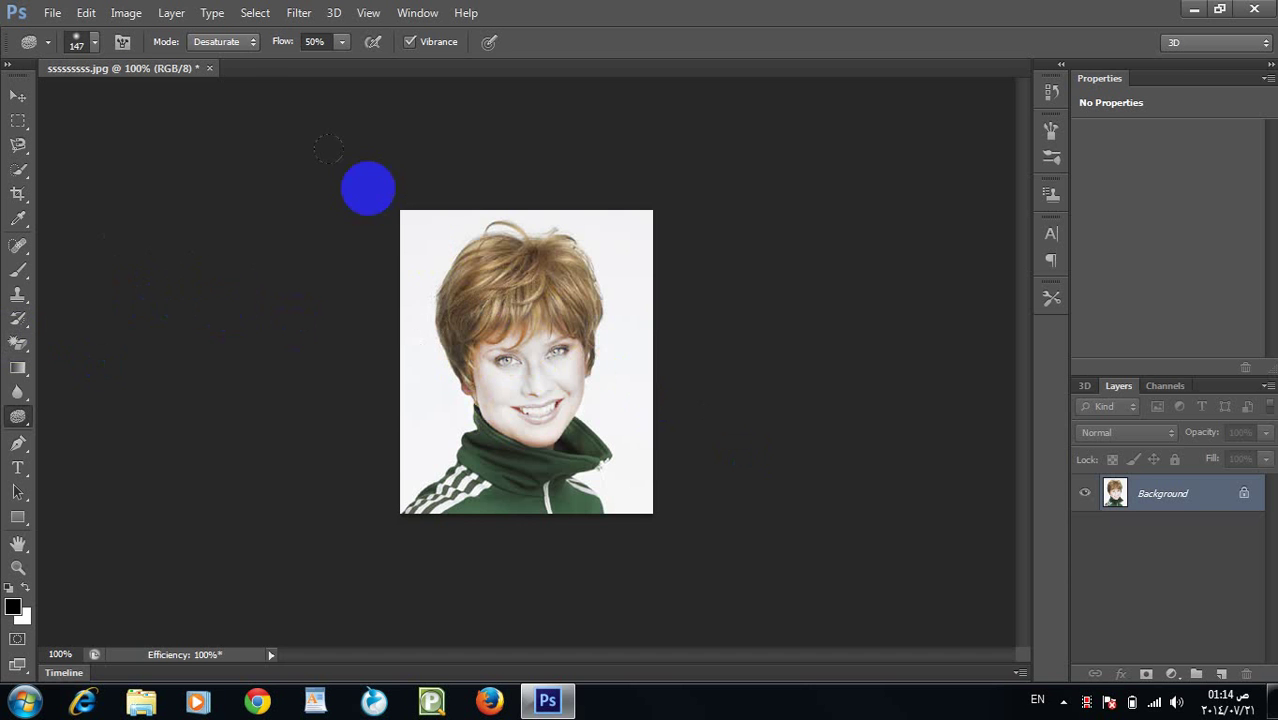
- Close the edited portrait without saving and reopen the original sssssssss image from the Desktop
{"action": "left_click", "coordinate": [209, 68]}
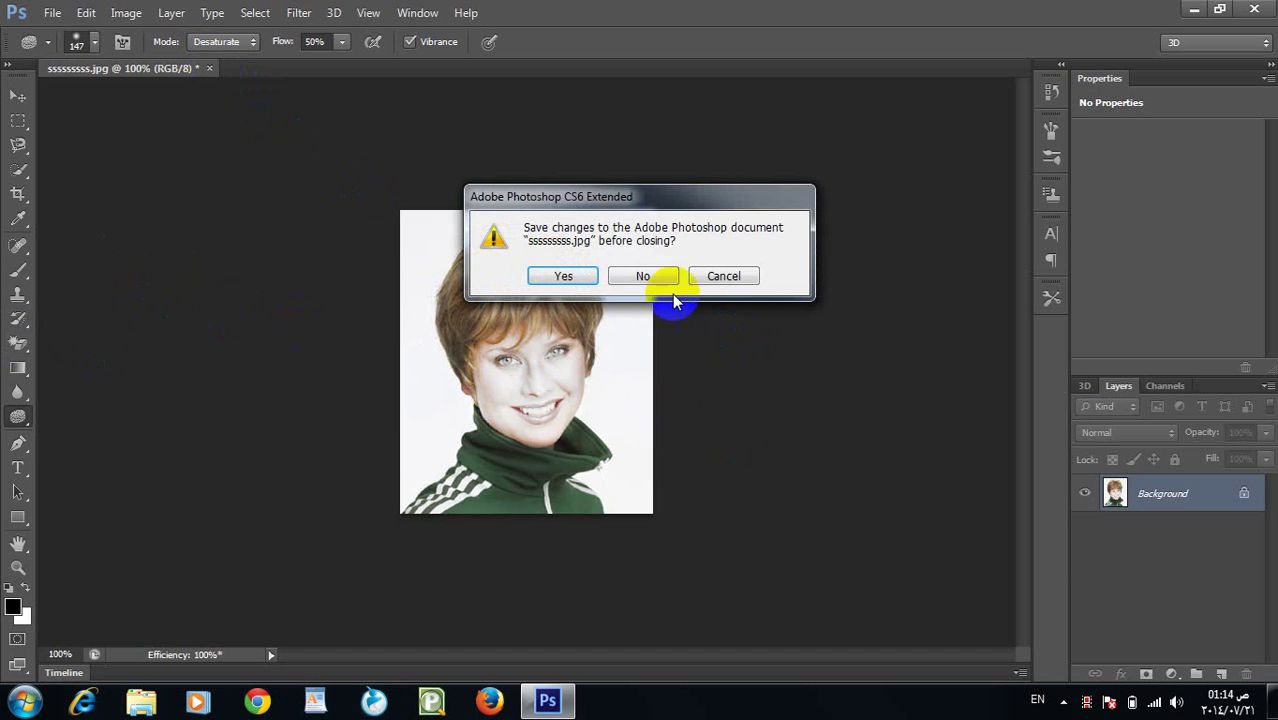
{"action": "left_click", "coordinate": [645, 277]}
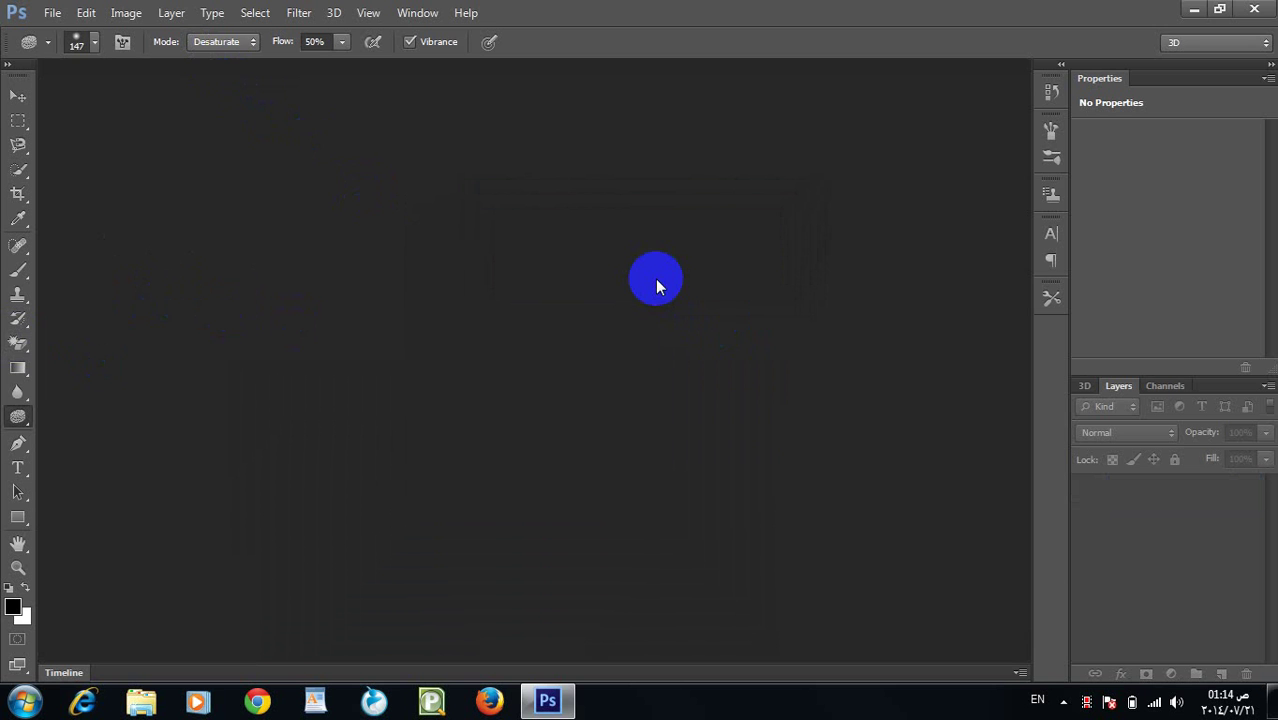
{"action": "double_click", "coordinate": [655, 278]}
{"action": "left_click_drag", "start_coordinate": [879, 162], "coordinate": [876, 366]}
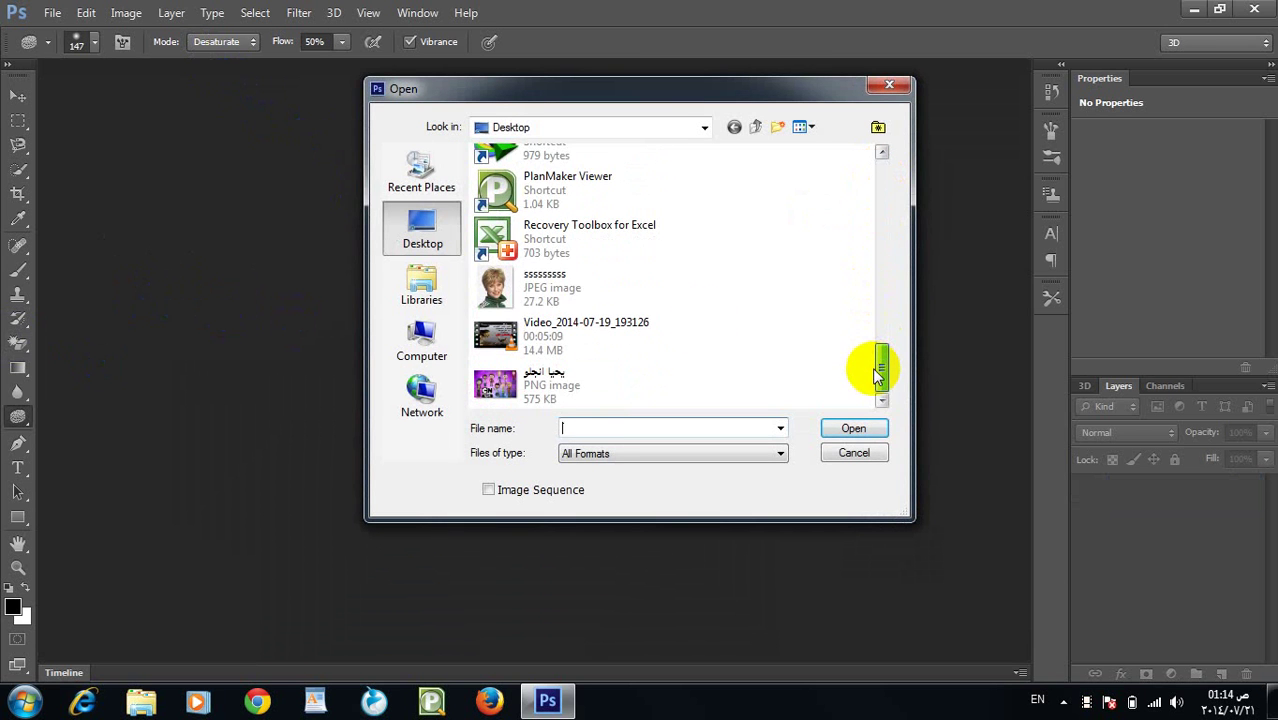
{"action": "double_click", "coordinate": [606, 310]}
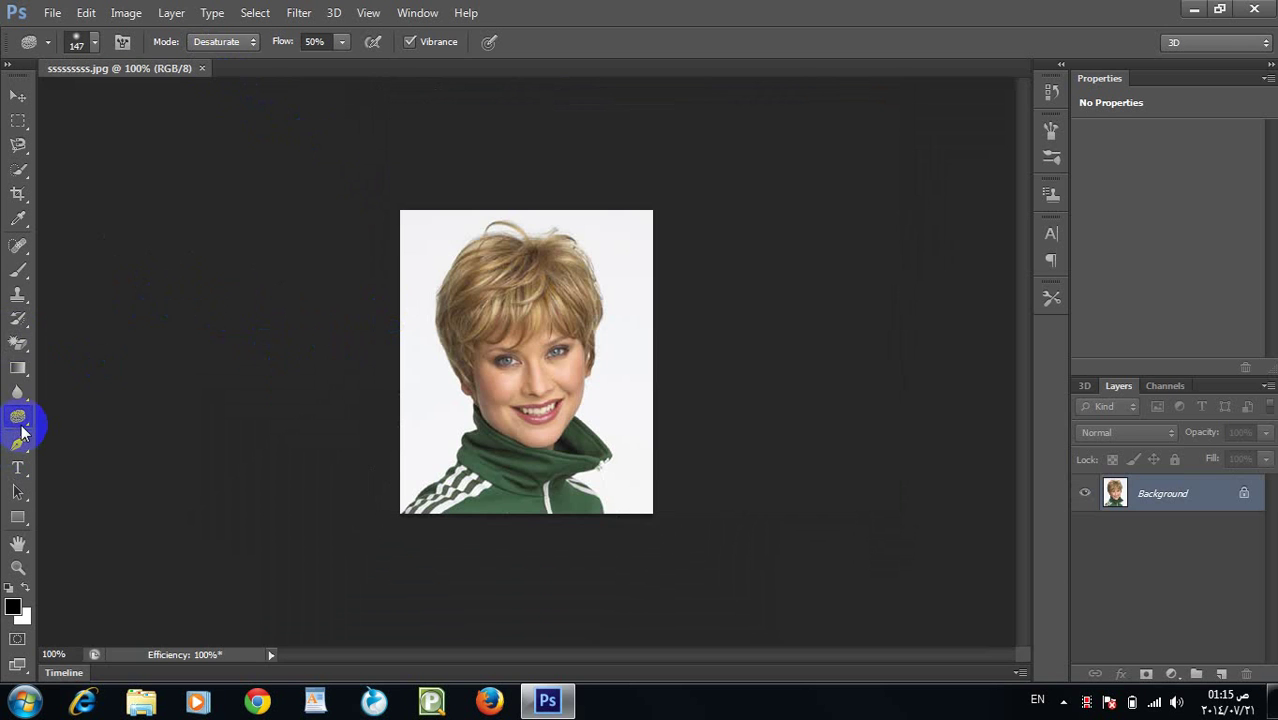
- Brighten the face in the reopened portrait with the Dodge tool and its 60 px brush
{"action": "left_click_drag", "start_coordinate": [21, 424], "coordinate": [55, 428]}
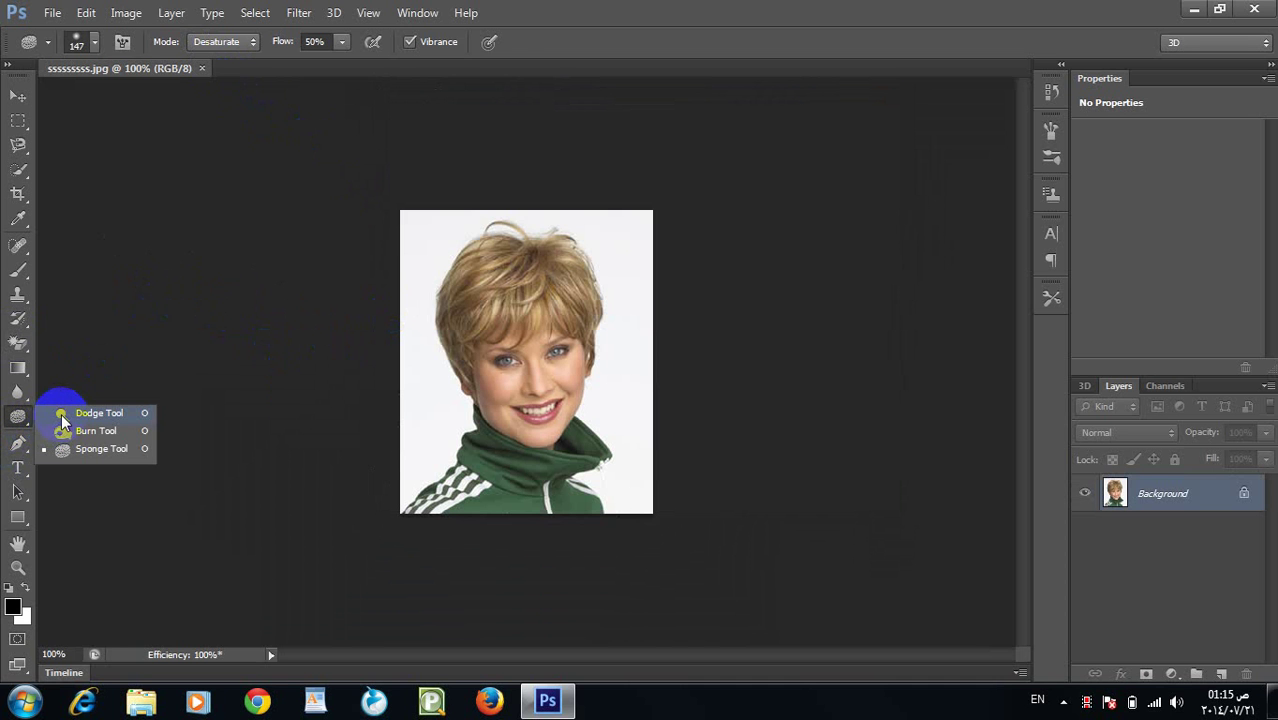
{"action": "left_click", "coordinate": [61, 413]}
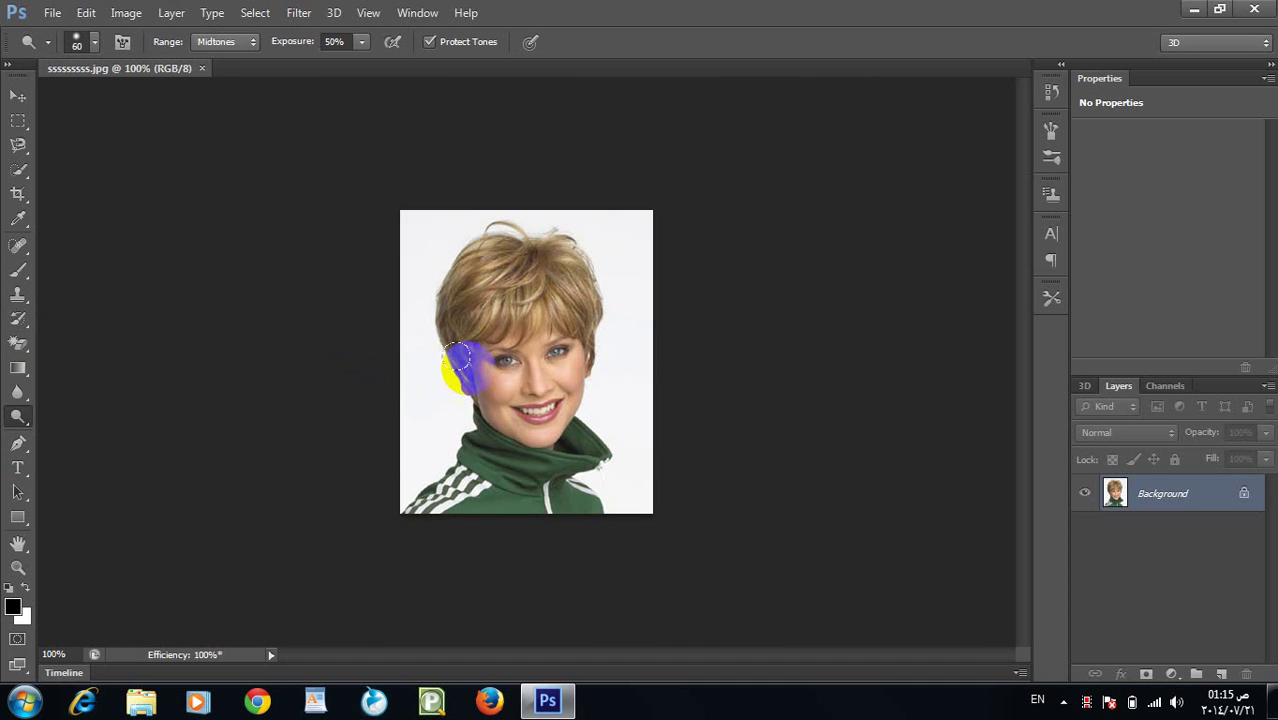
{"action": "mouse_move", "coordinate": [457, 356]}
{"action": "left_mouse_down"}
{"action": "mouse_move", "coordinate": [483, 340]}
{"action": "mouse_move", "coordinate": [482, 401]}
{"action": "mouse_move", "coordinate": [528, 394]}
{"action": "mouse_move", "coordinate": [486, 345]}
{"action": "mouse_move", "coordinate": [518, 339]}
{"action": "mouse_move", "coordinate": [570, 369]}
{"action": "mouse_move", "coordinate": [502, 334]}
{"action": "mouse_move", "coordinate": [508, 408]}
{"action": "mouse_move", "coordinate": [472, 387]}
{"action": "mouse_move", "coordinate": [555, 410]}
{"action": "mouse_move", "coordinate": [528, 339]}
{"action": "mouse_move", "coordinate": [528, 397]}
{"action": "mouse_move", "coordinate": [498, 338]}
{"action": "mouse_move", "coordinate": [501, 393]}
{"action": "mouse_move", "coordinate": [463, 335]}
{"action": "mouse_move", "coordinate": [470, 403]}
{"action": "mouse_move", "coordinate": [477, 330]}
{"action": "mouse_move", "coordinate": [481, 392]}
{"action": "mouse_move", "coordinate": [474, 372]}
{"action": "mouse_move", "coordinate": [530, 355]}
{"action": "mouse_move", "coordinate": [526, 374]}
{"action": "mouse_move", "coordinate": [524, 321]}
{"action": "mouse_move", "coordinate": [572, 387]}
{"action": "mouse_move", "coordinate": [547, 338]}
{"action": "mouse_move", "coordinate": [492, 464]}
{"action": "mouse_move", "coordinate": [535, 537]}
{"action": "left_mouse_up"}
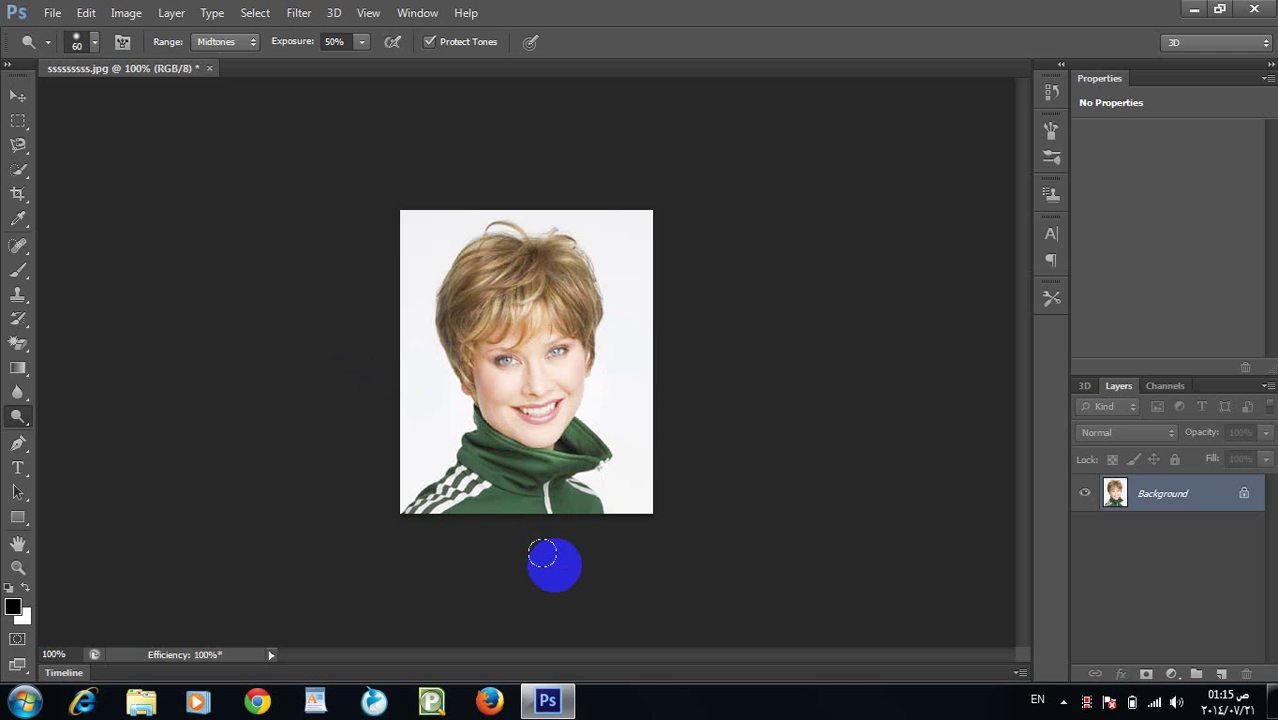
- Try to open the original sssssssss image from the Desktop again alongside the edited portrait
{"action": "left_click_drag", "start_coordinate": [540, 470], "coordinate": [533, 436]}
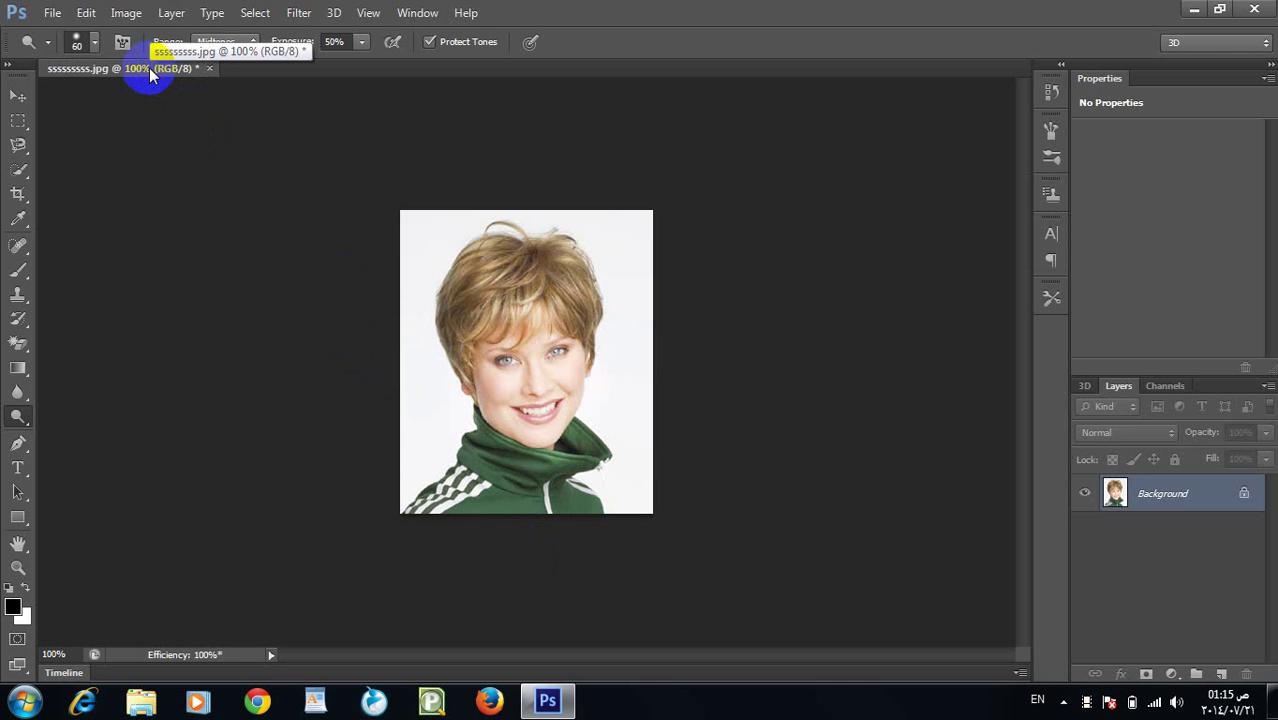
{"action": "left_click", "coordinate": [48, 13]}
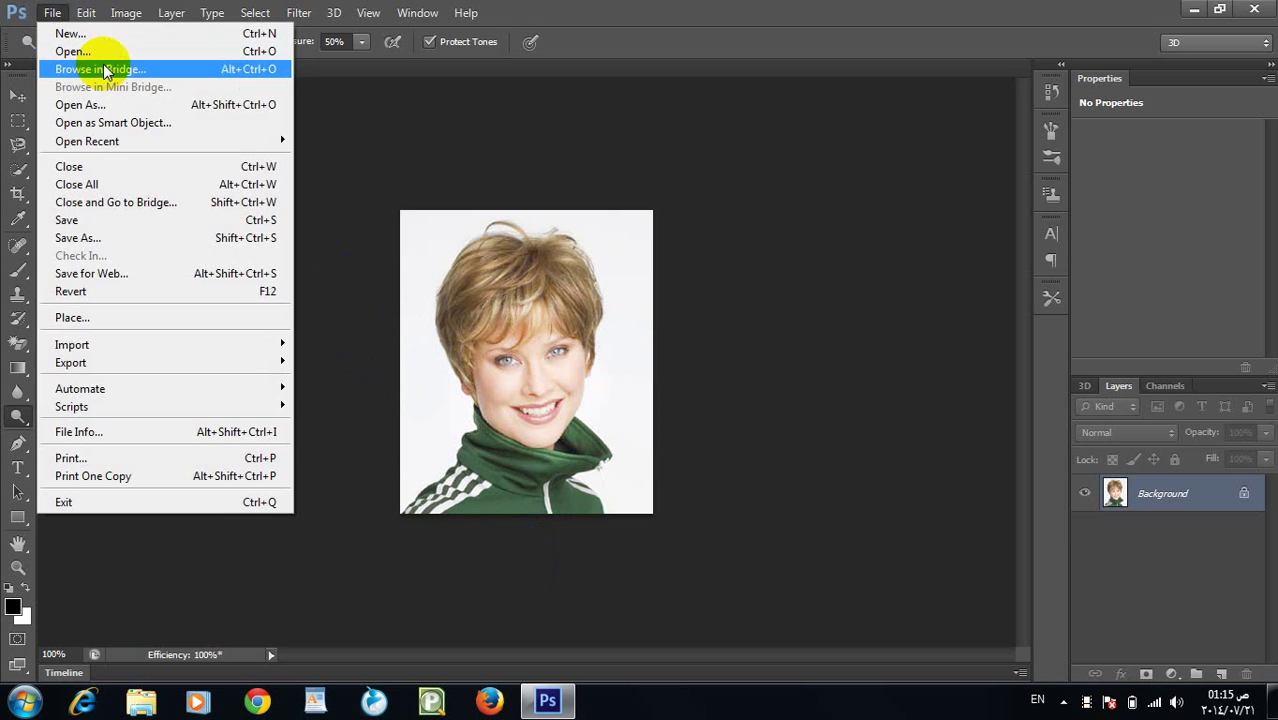
{"action": "left_click", "coordinate": [96, 48]}
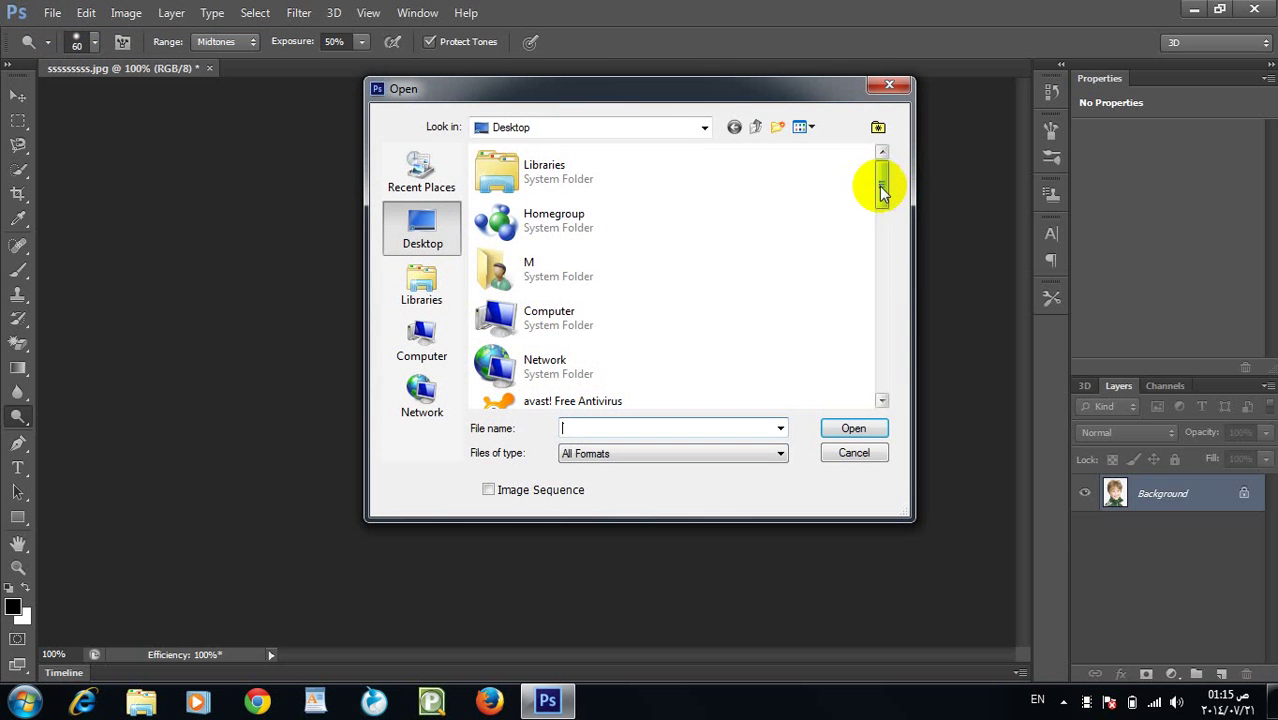
{"action": "left_click_drag", "start_coordinate": [876, 188], "coordinate": [868, 358]}
{"action": "double_click", "coordinate": [605, 372]}
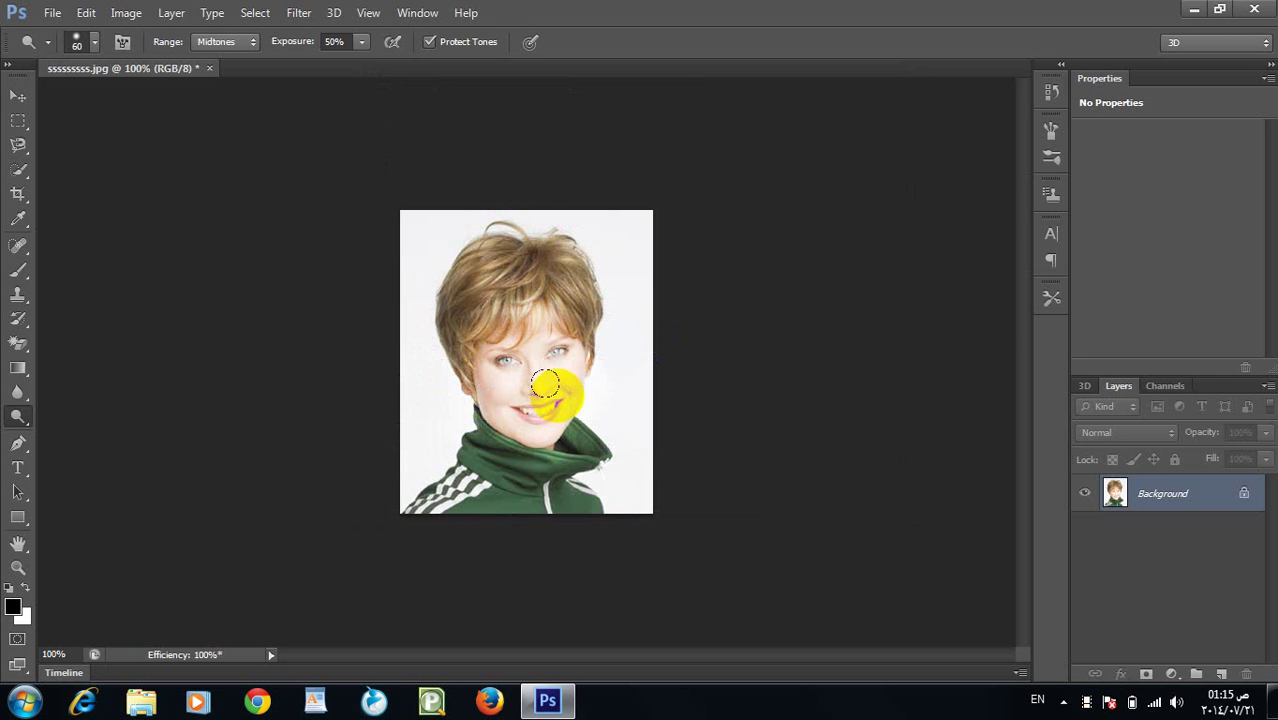
{"action": "left_click", "coordinate": [539, 524]}
- Compare the original sssssssss image in Windows Photo Viewer with the edited portrait in a reduced Photoshop window, and close the viewer
{"action": "left_click", "coordinate": [547, 700]}
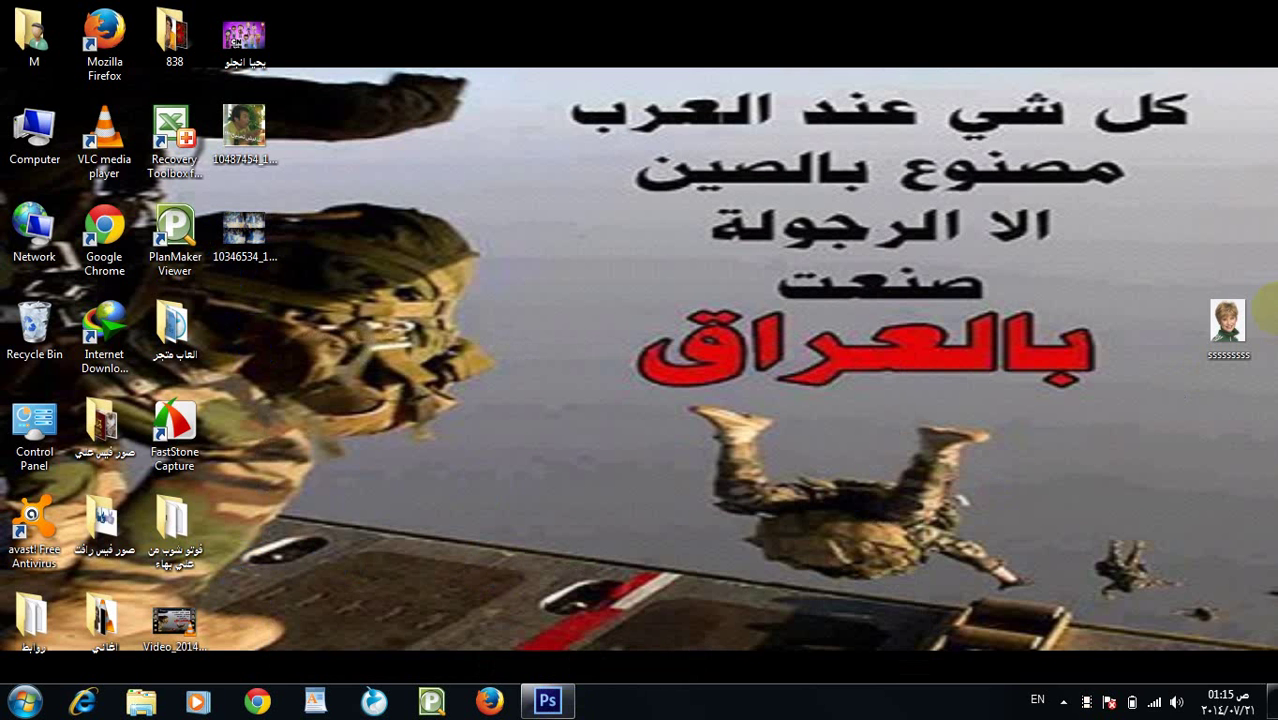
{"action": "double_click", "coordinate": [1228, 322]}
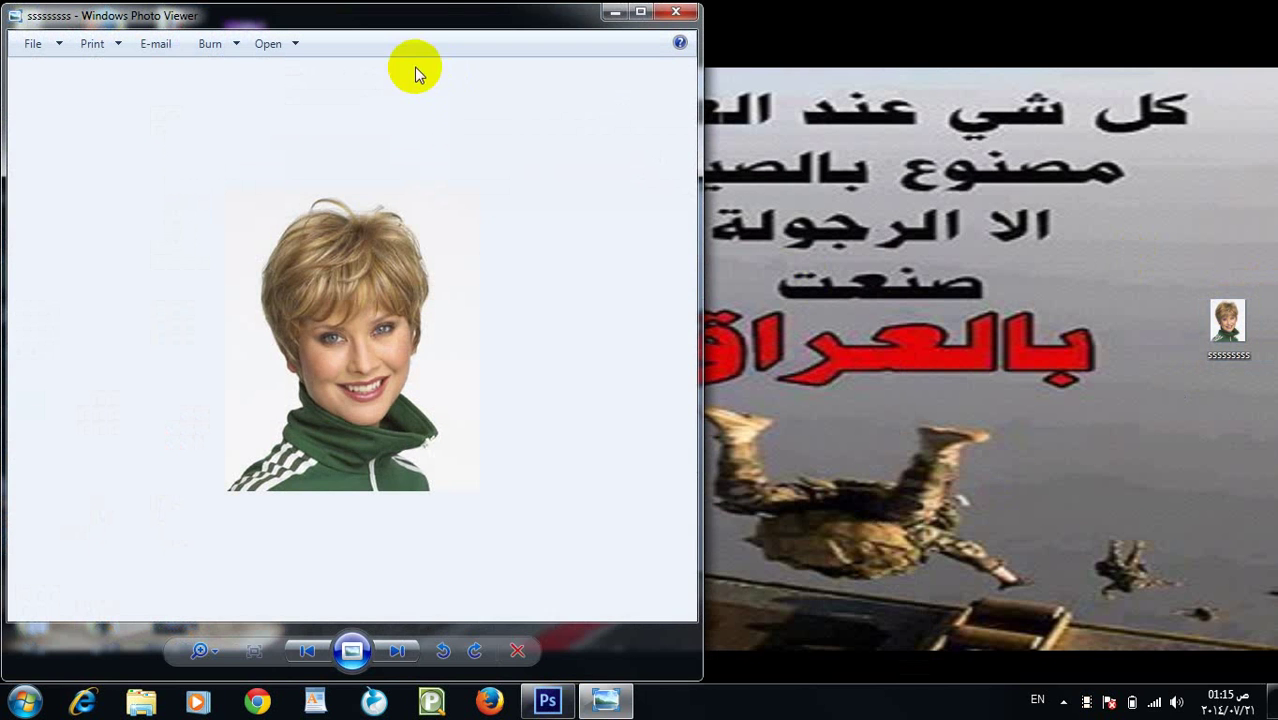
{"action": "left_click", "coordinate": [547, 700]}
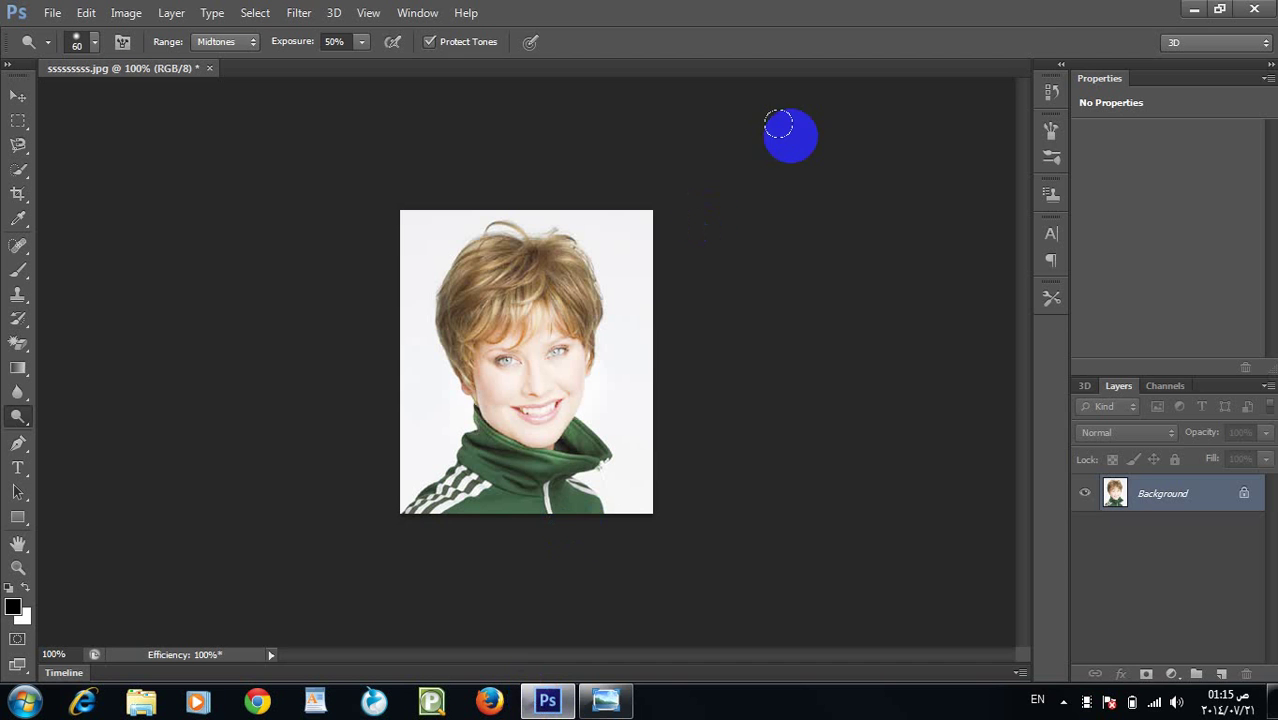
{"action": "left_click", "coordinate": [1219, 9]}
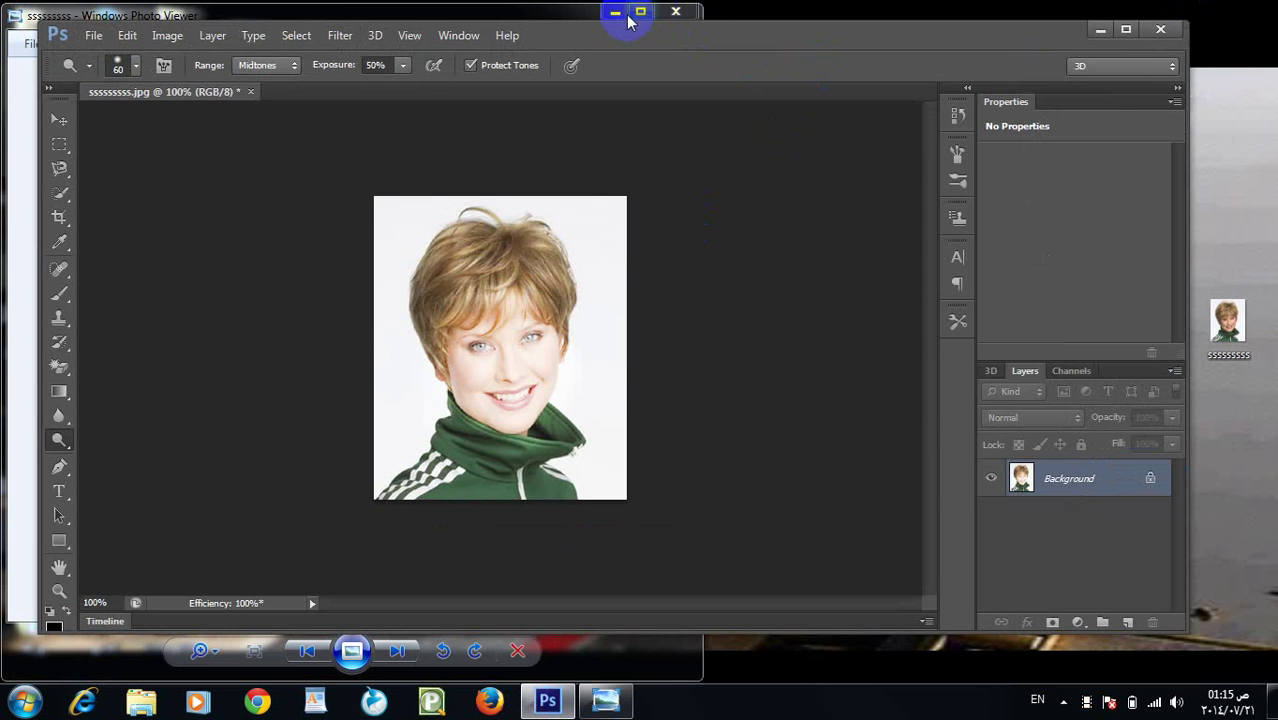
{"action": "left_click_drag", "start_coordinate": [540, 18], "coordinate": [1001, 29]}
{"action": "left_click", "coordinate": [1164, 34]}
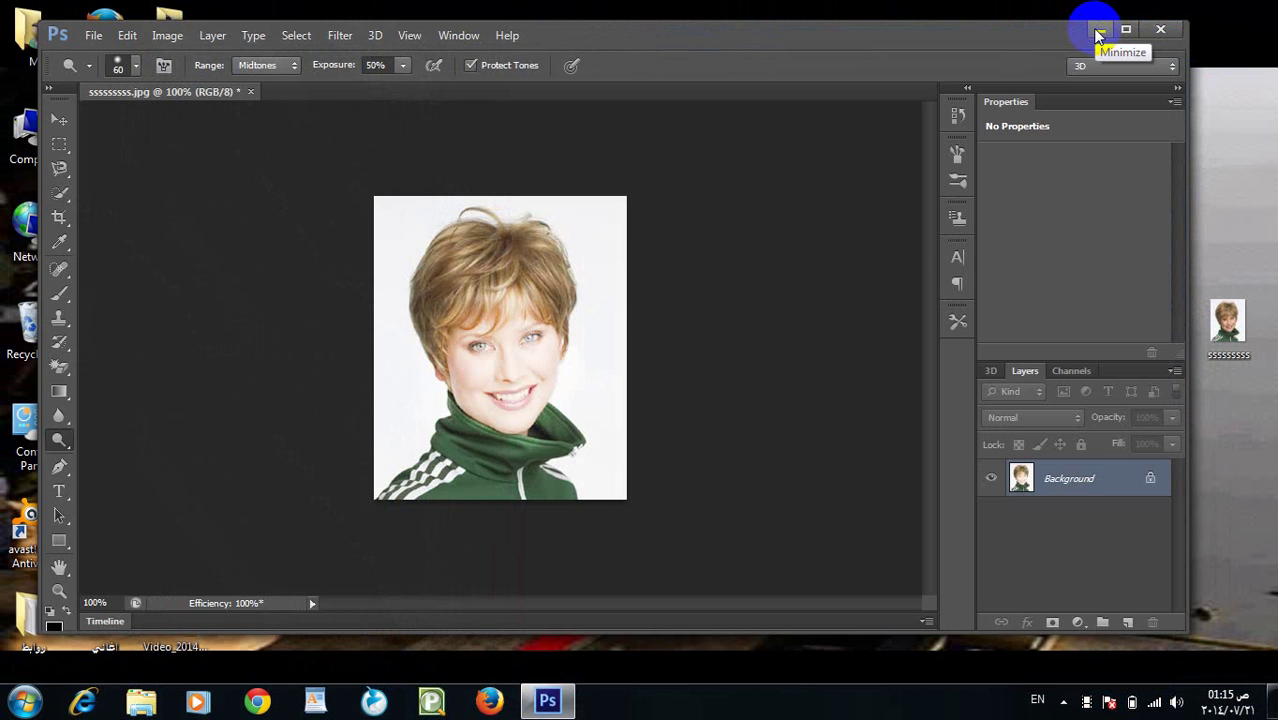
- Minimize Photoshop to reveal the desktop and bring up the desktop's context options
{"action": "left_click", "coordinate": [1095, 33]}
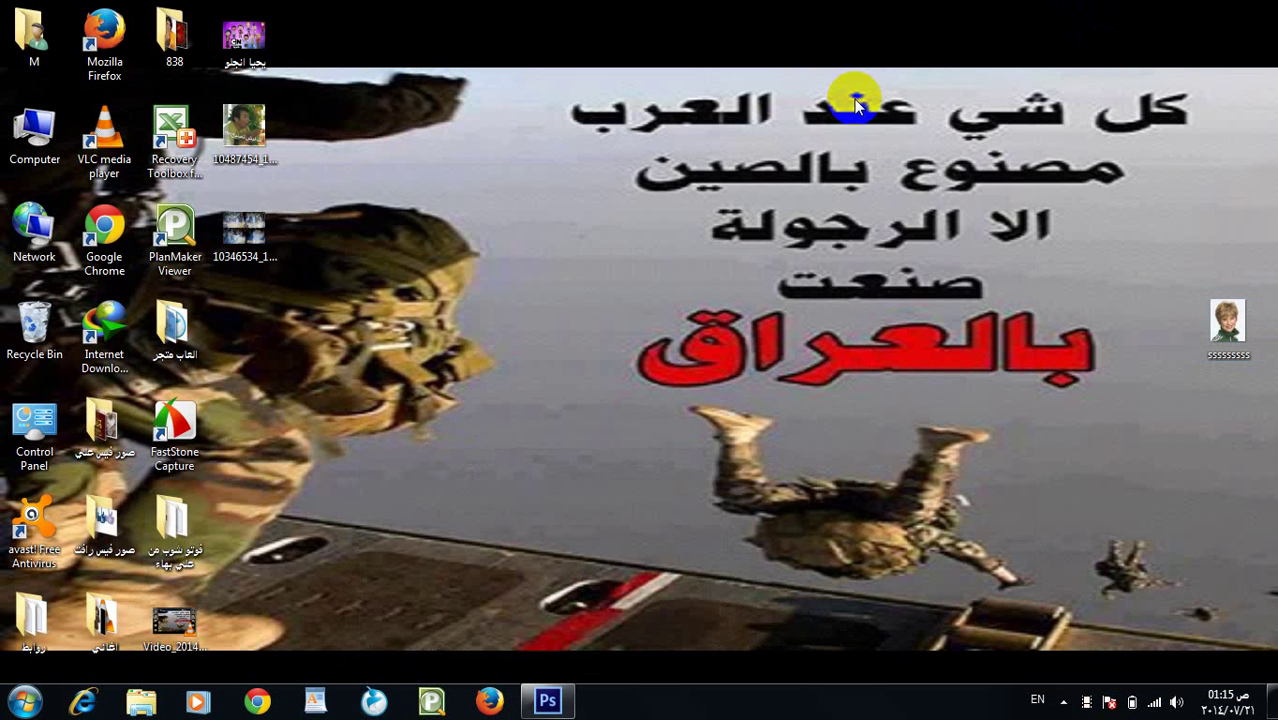
{"action": "right_click", "coordinate": [854, 99]}
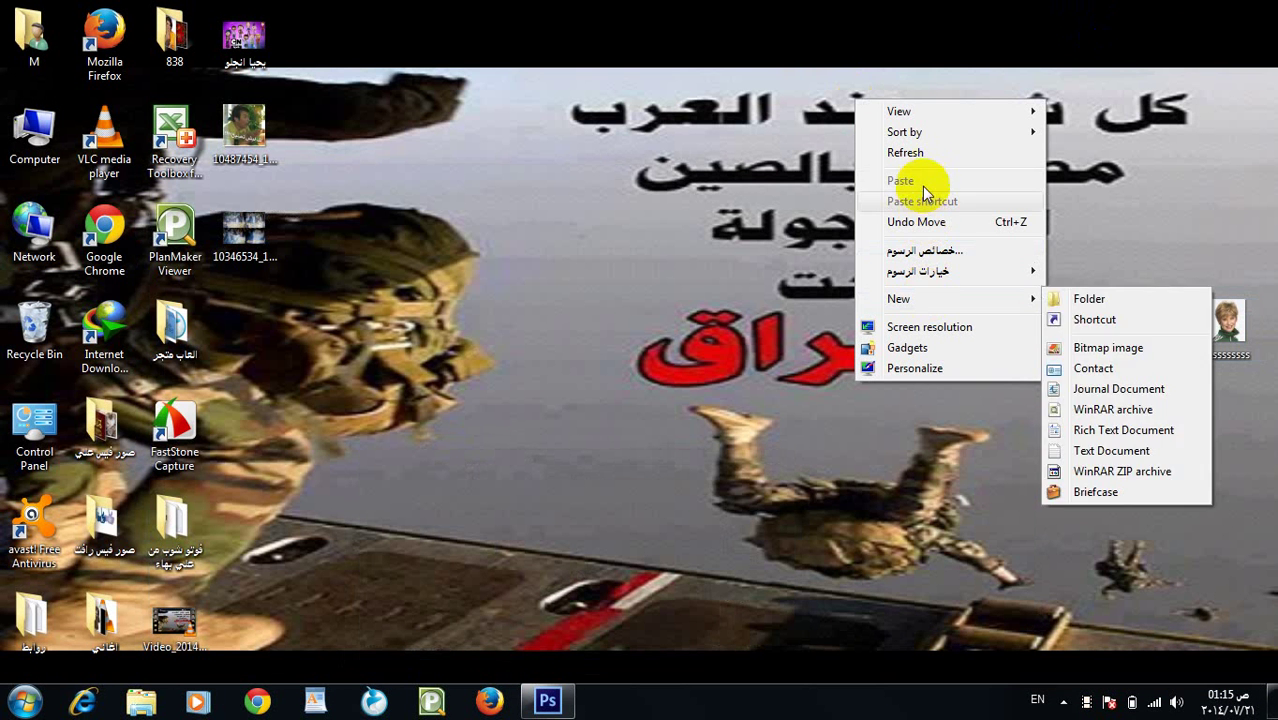